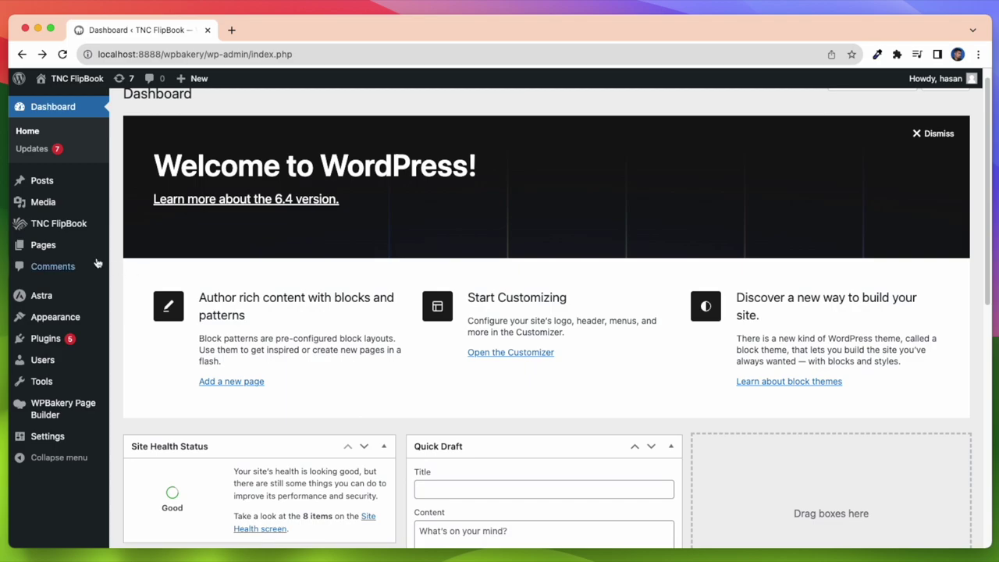
Step: Create a new page from the Pages menu and switch it to the WPBakery Page Builder
mouse_move(69, 252)
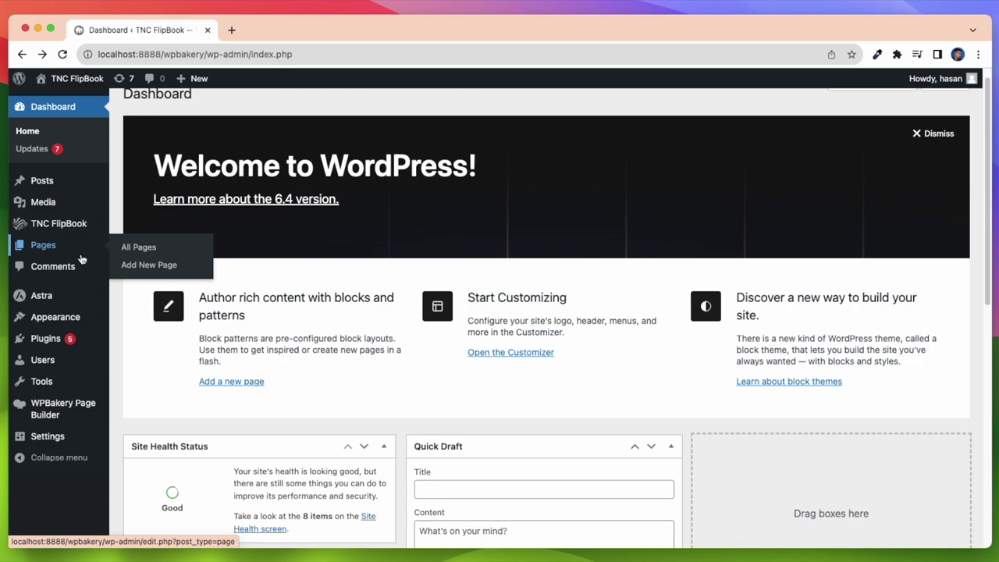
left_click(138, 266)
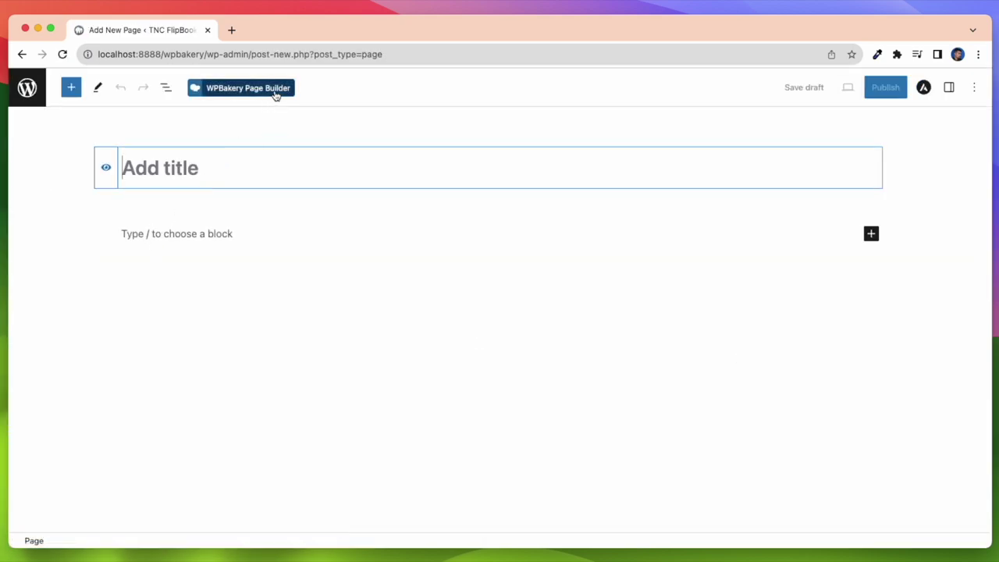
left_click(273, 92)
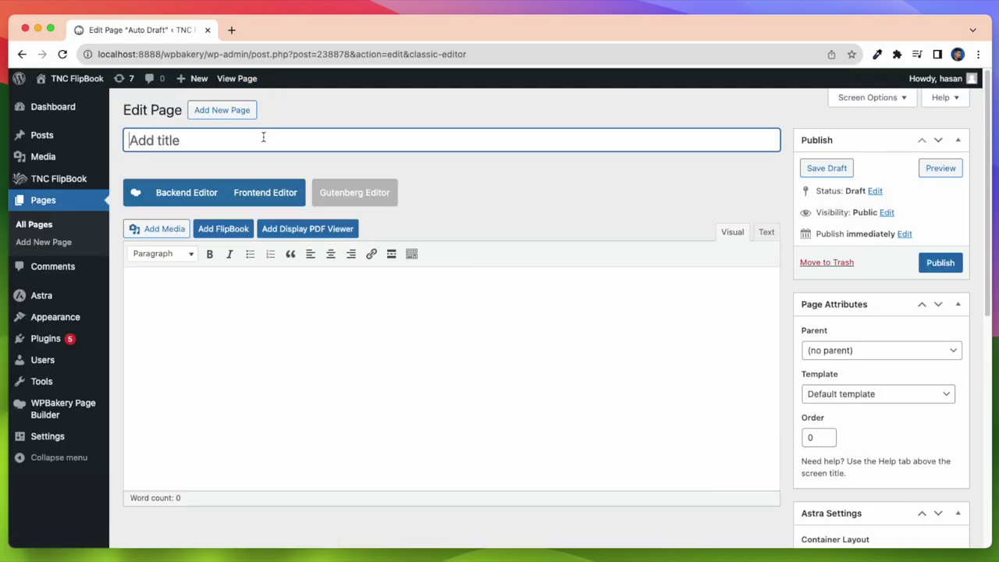
Step: Title the page 'WPBakery Addon Demo', turn on the Backend Editor, and search elements for 'pdf'
type("WPBakery ")
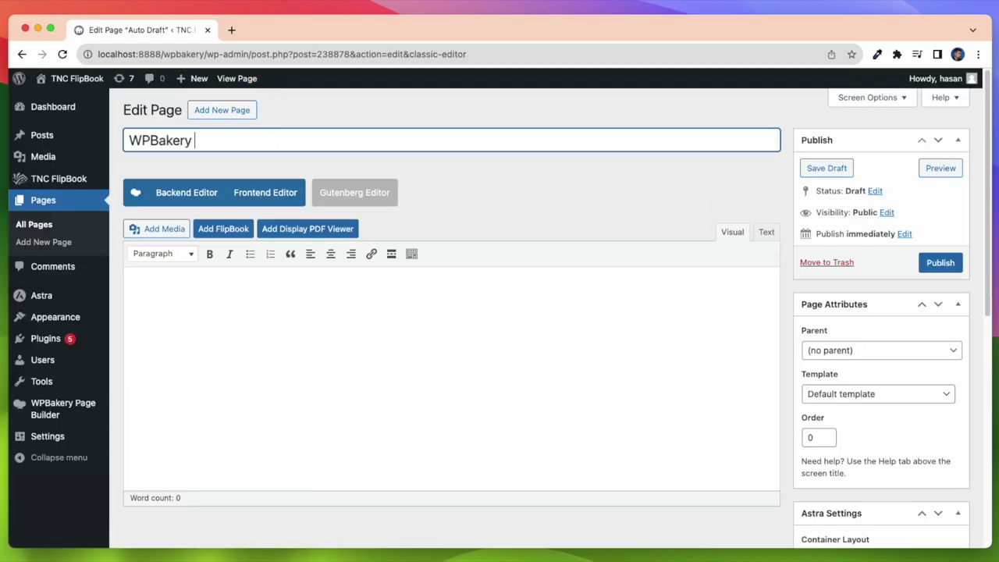
type("Addon Demo")
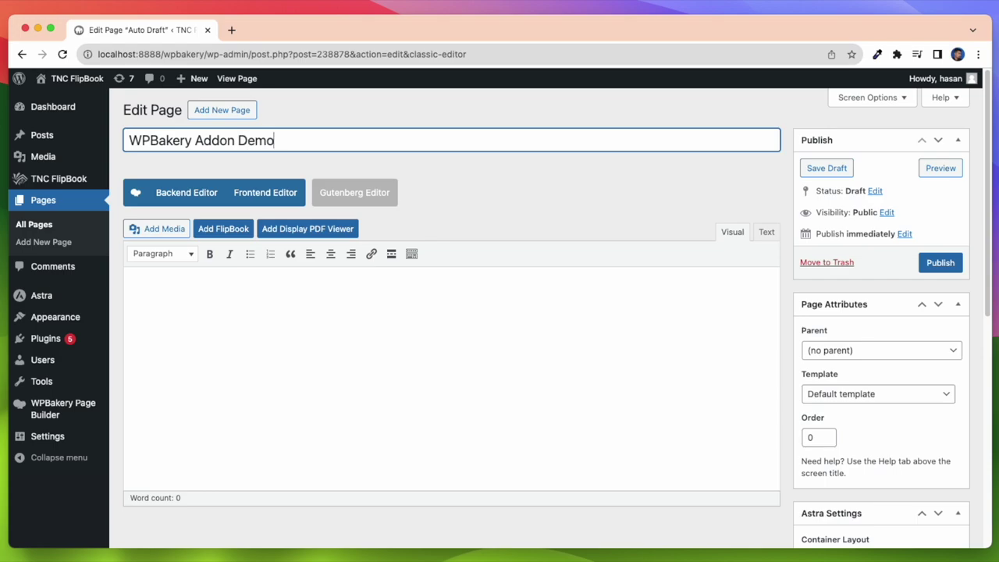
left_click(199, 194)
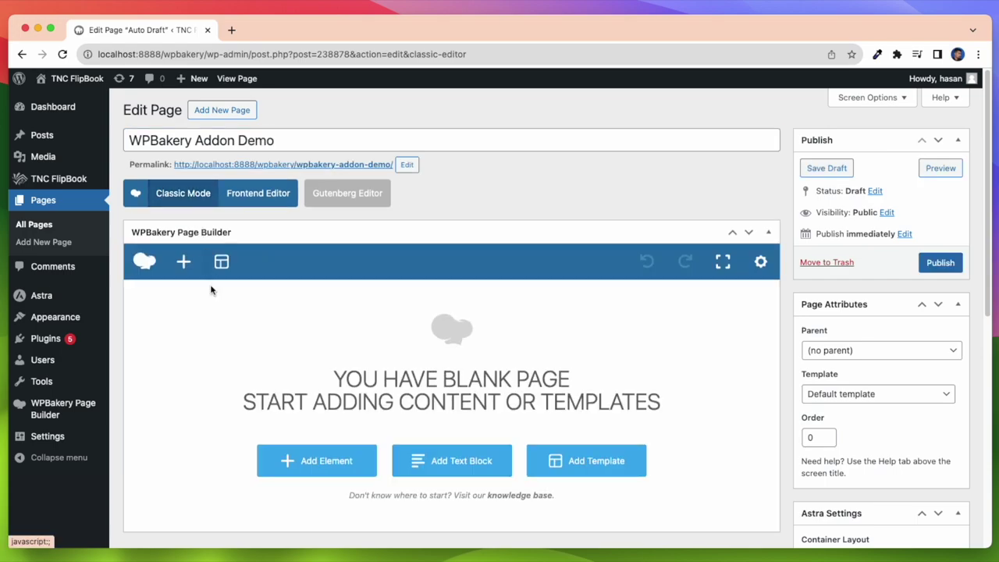
left_click(330, 463)
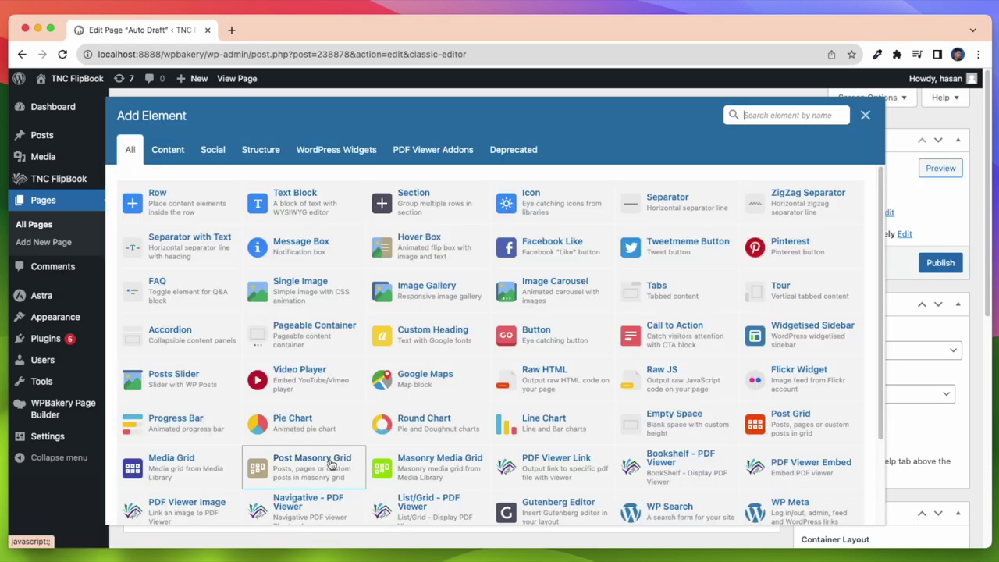
left_click(771, 116)
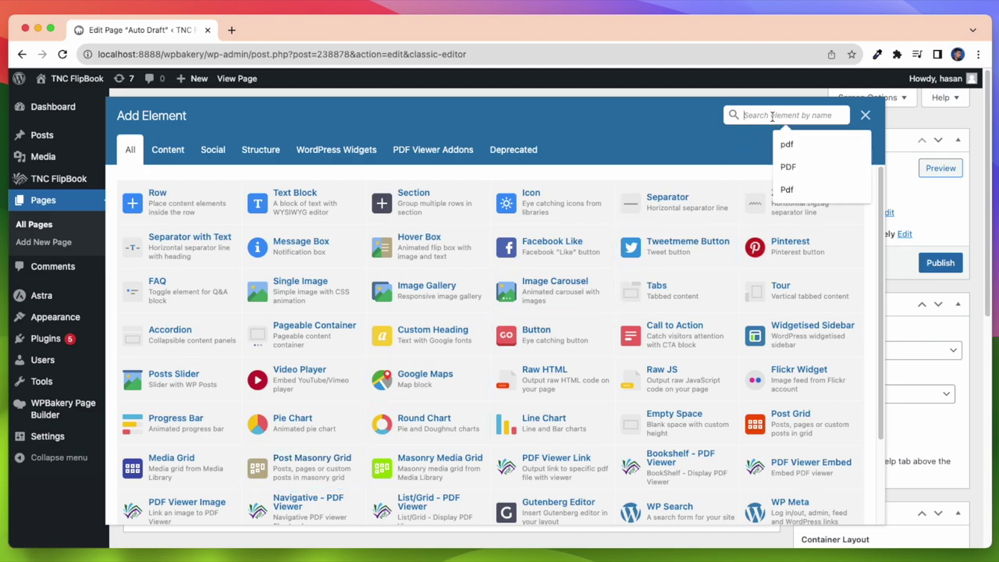
type("pdf")
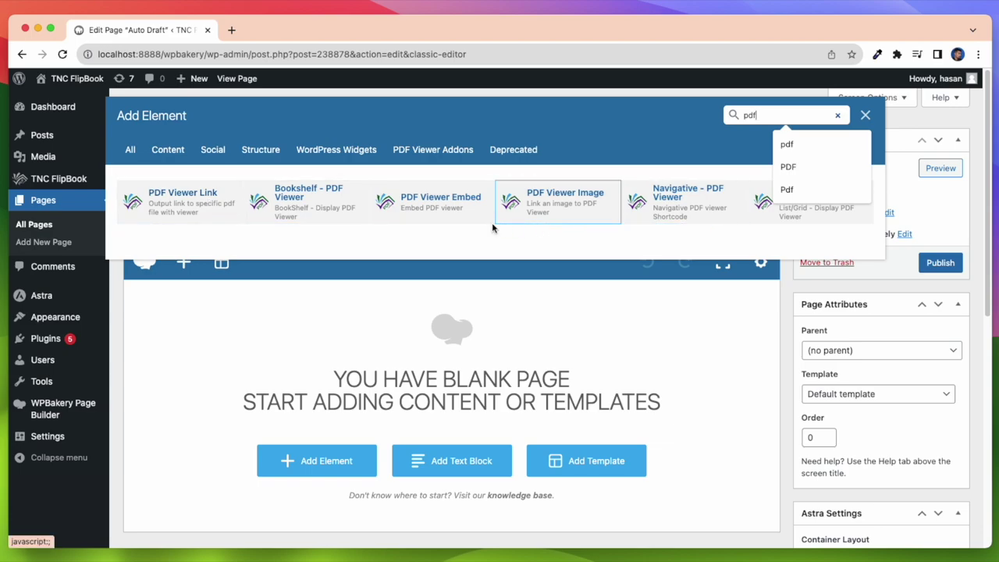
Step: Add a PDF Viewer Embed using TNC PDF viewer at 100% width and 800px height
left_click(453, 216)
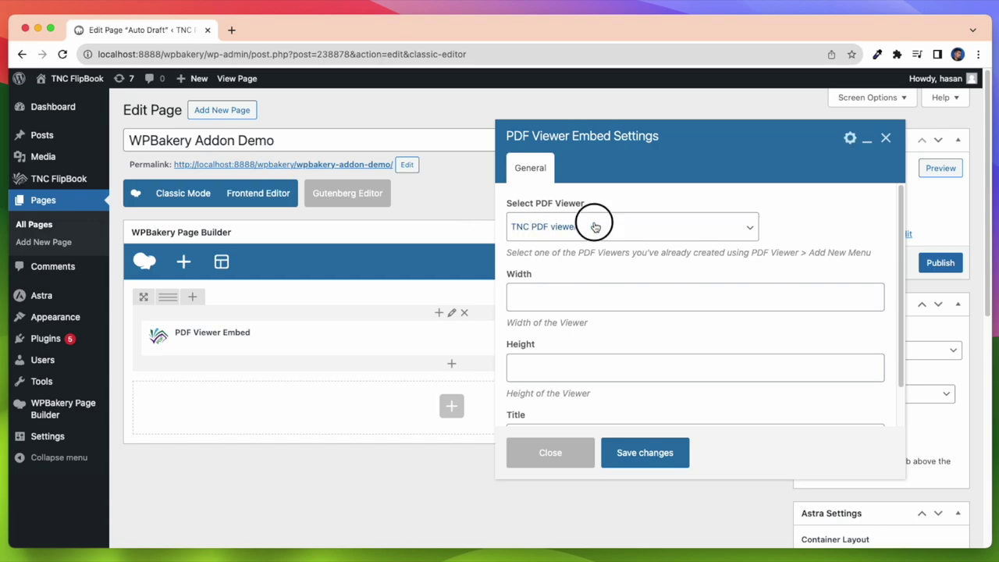
left_click(593, 226)
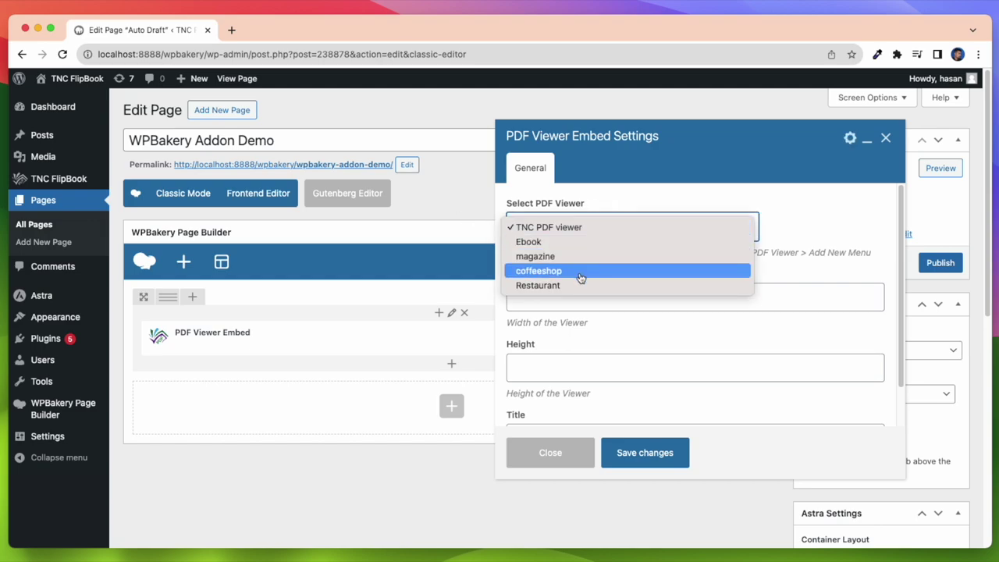
left_click(576, 229)
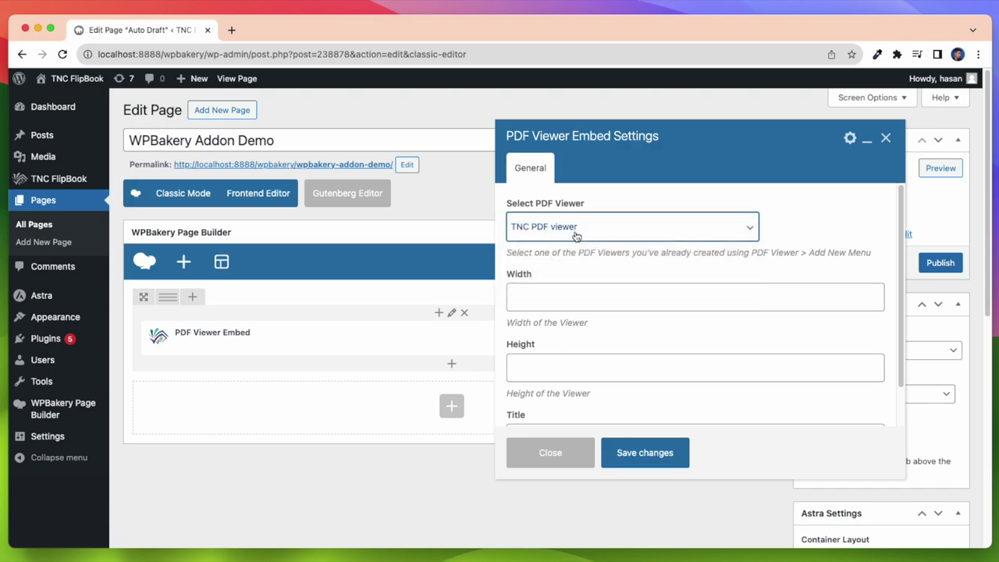
left_click(585, 295)
left_click(593, 336)
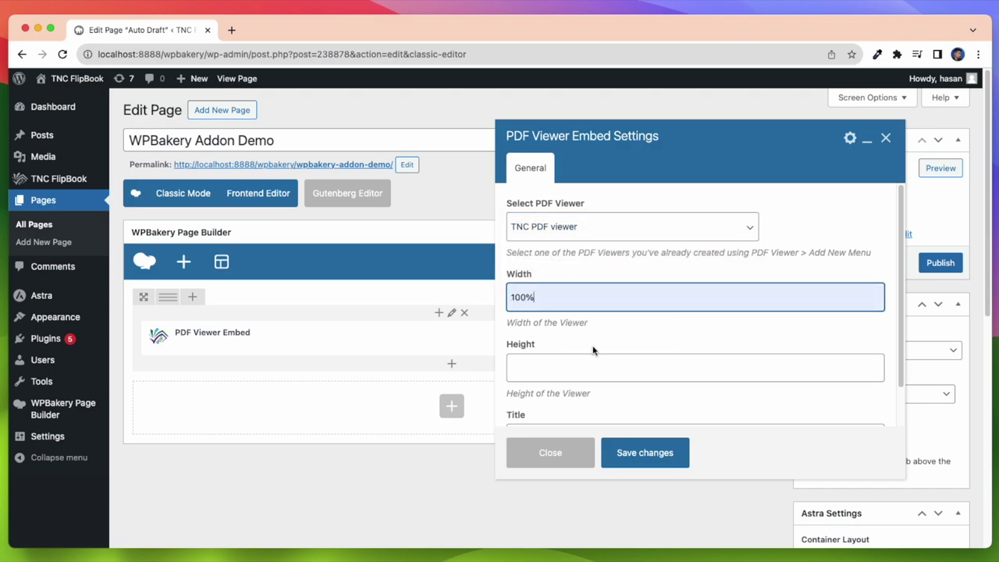
left_click(592, 367)
left_click(592, 419)
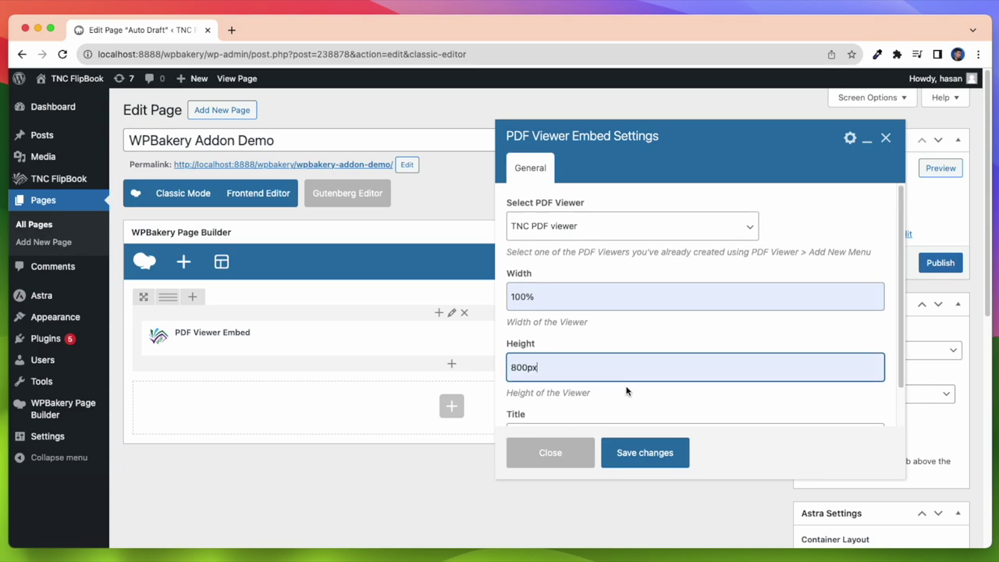
scroll(628, 389, "down", 1)
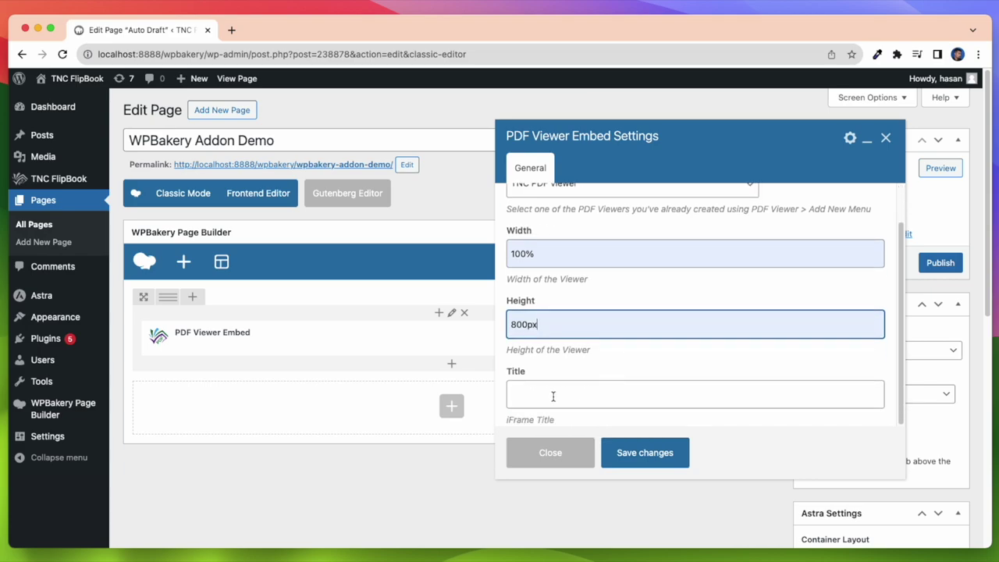
left_click(646, 452)
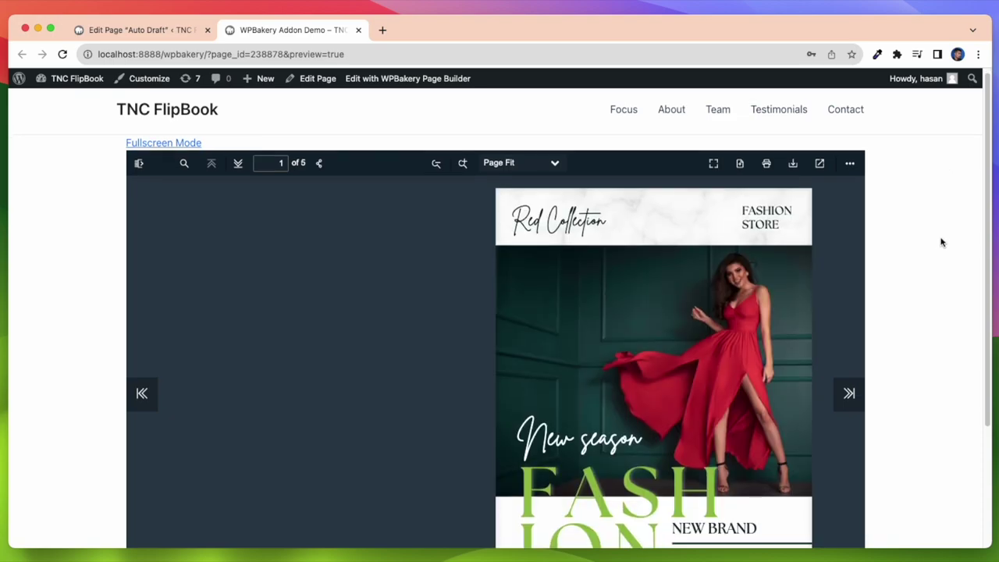
Step: Page forward two spreads through the embedded fashion flyer flipbook in the preview, then return to the editor
scroll(941, 242, "down", 1)
scroll(941, 243, "down", 1)
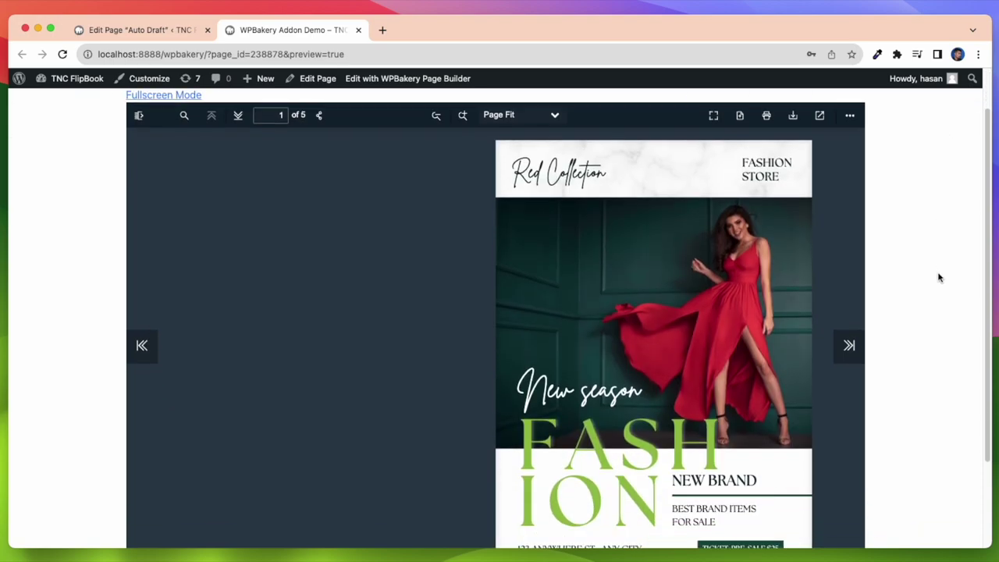
scroll(939, 277, "up", 1)
left_click(810, 167)
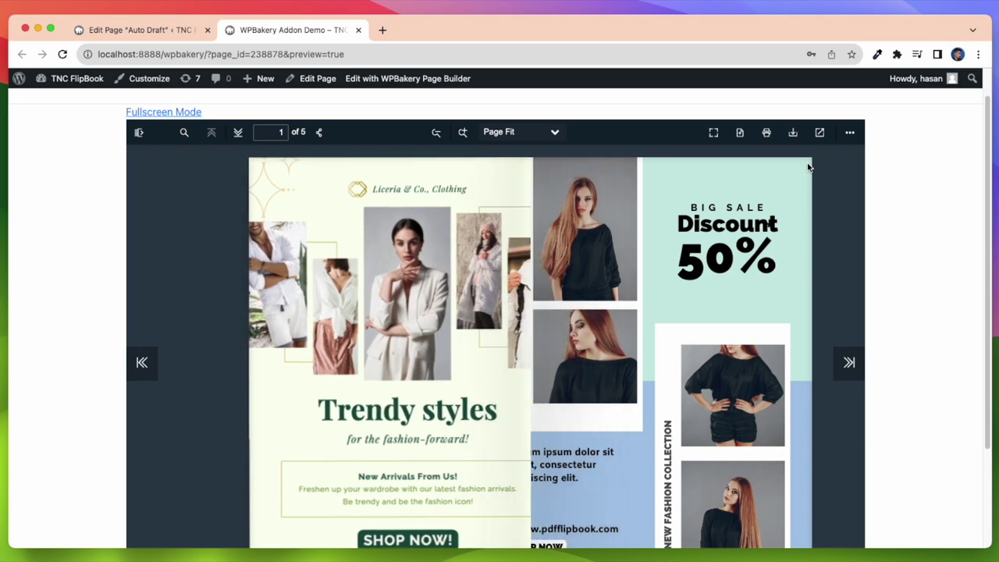
left_click(810, 166)
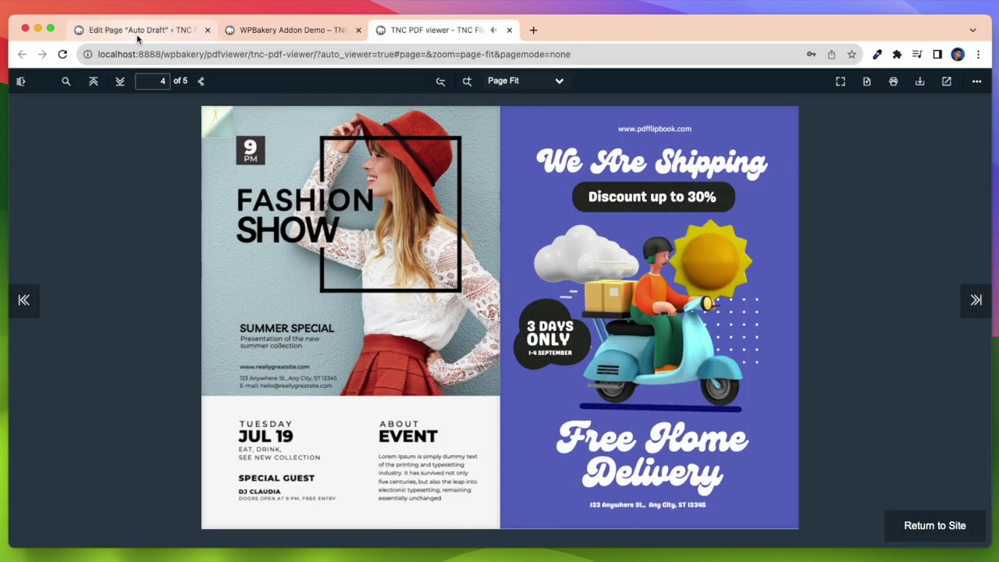
left_click(138, 36)
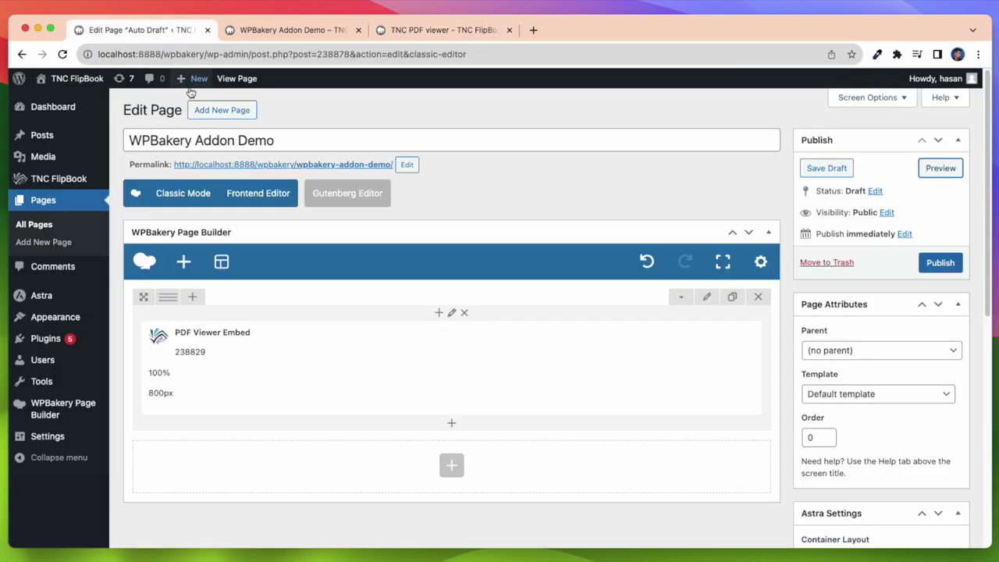
Step: Add a PDF Viewer Link element from the pdf search, keeping TNC PDF viewer
left_click(443, 471)
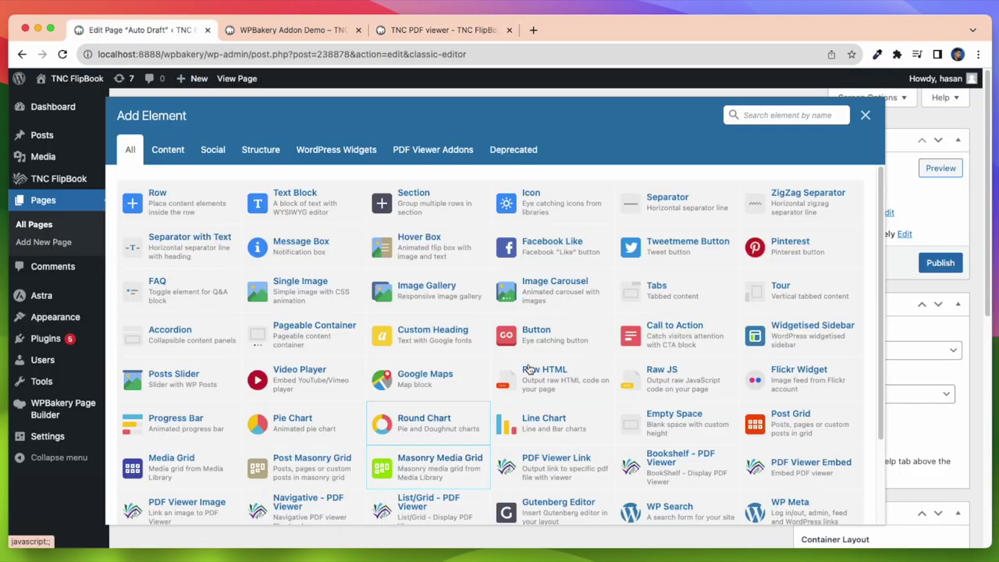
left_click(747, 115)
left_click(785, 143)
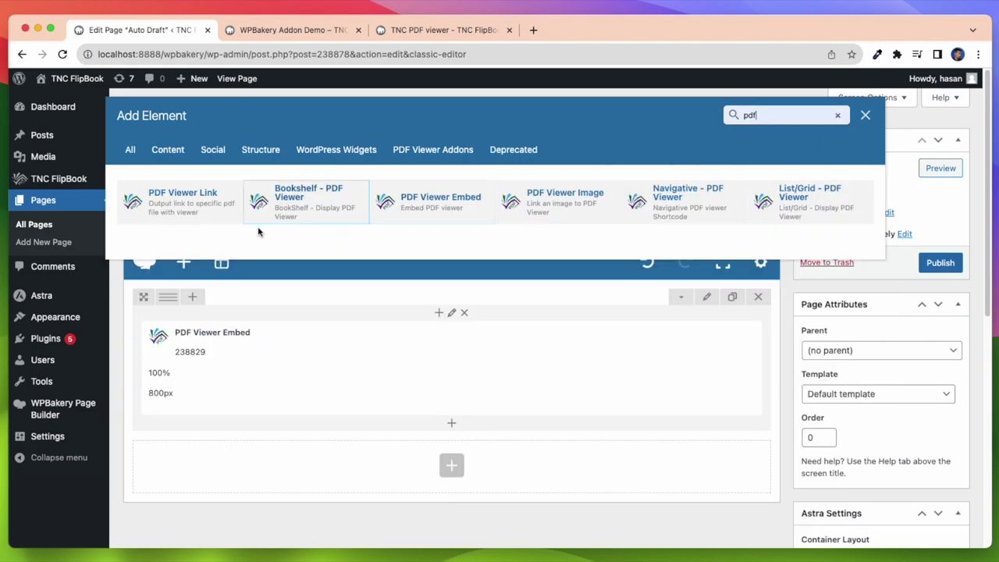
left_click(187, 201)
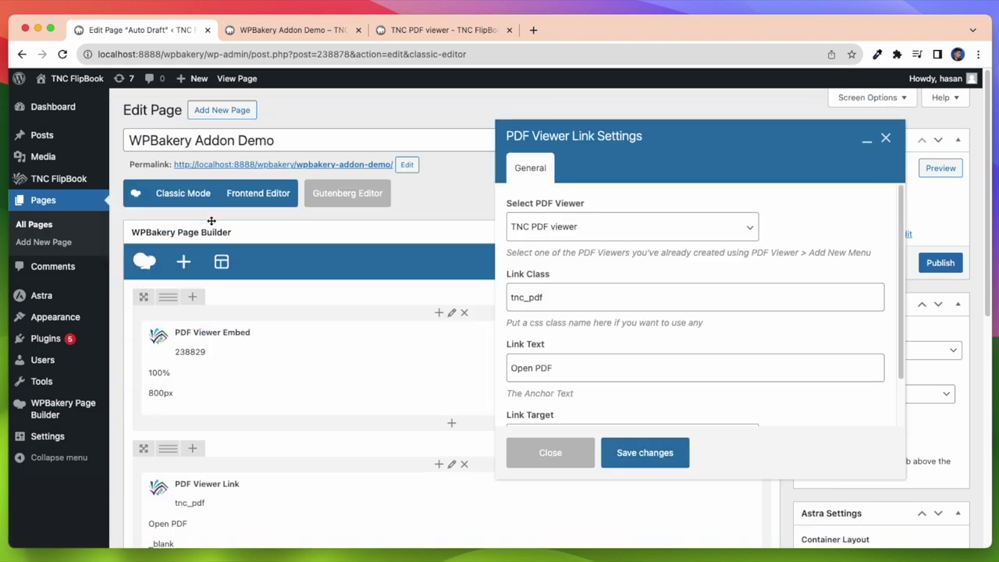
left_click(597, 232)
left_click(597, 228)
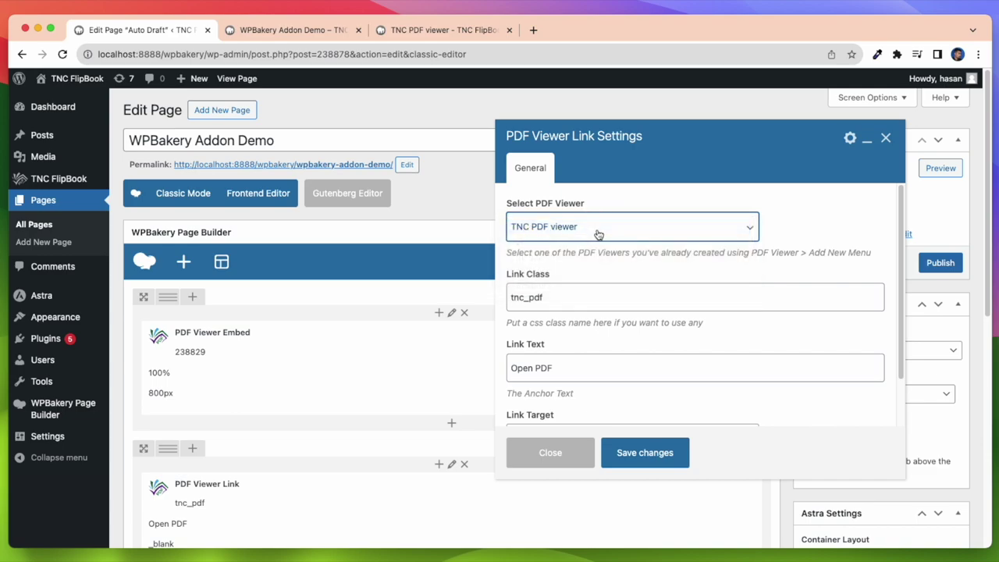
Step: Change the link text to 'This is a new PDF', set it to open in a new tab, and save
scroll(596, 299, "down", 2)
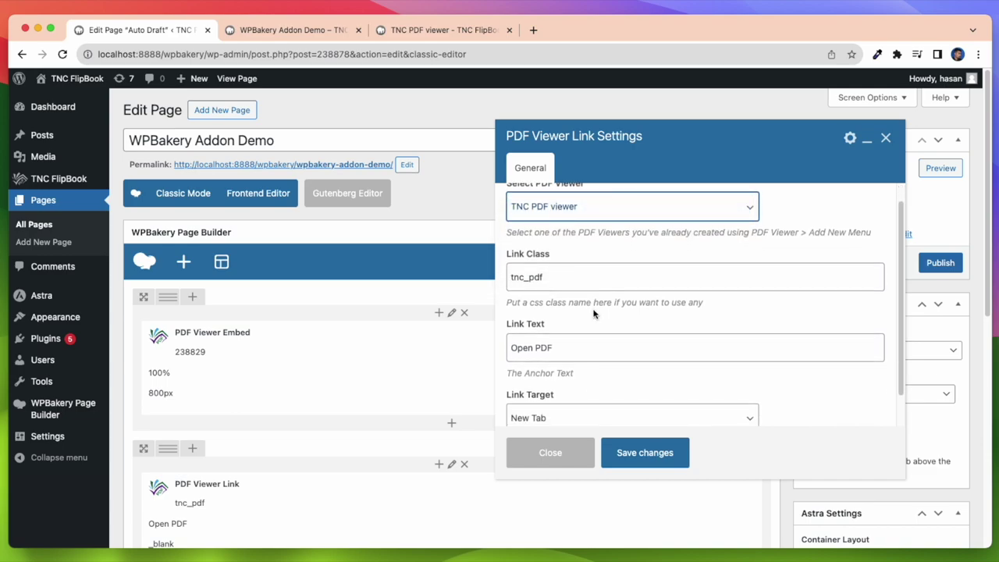
left_click_drag(555, 329, 512, 331)
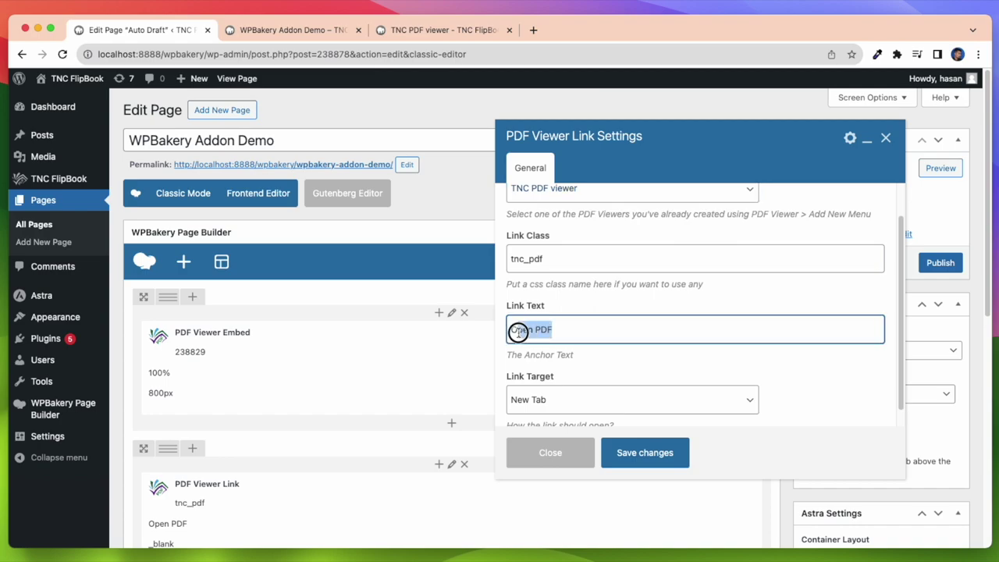
key("BackSpace")
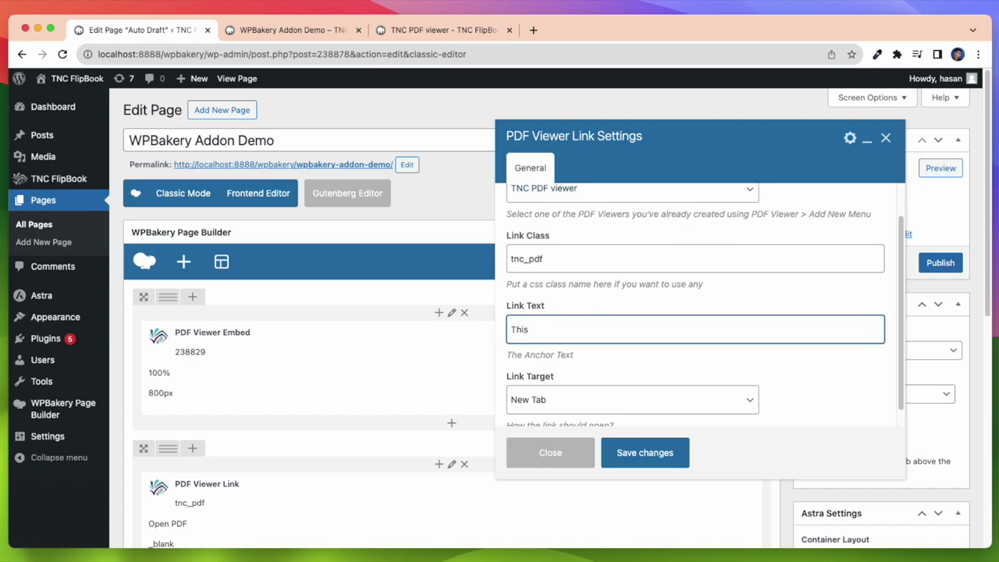
type("This is new PDF")
left_click(542, 329)
type("a")
scroll(613, 376, "down", 1)
left_click(613, 381)
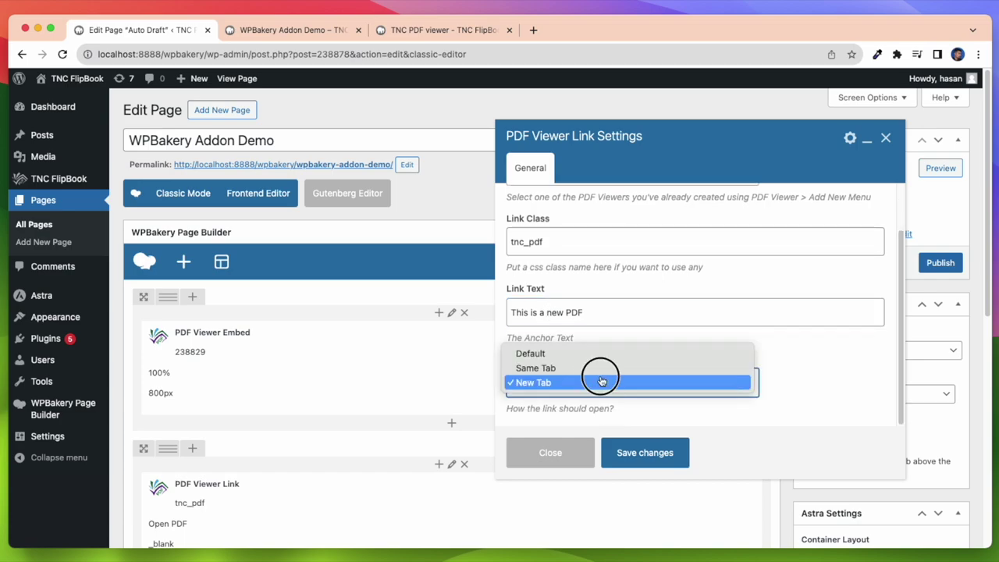
left_click(601, 379)
scroll(602, 381, "down", 2)
left_click(646, 453)
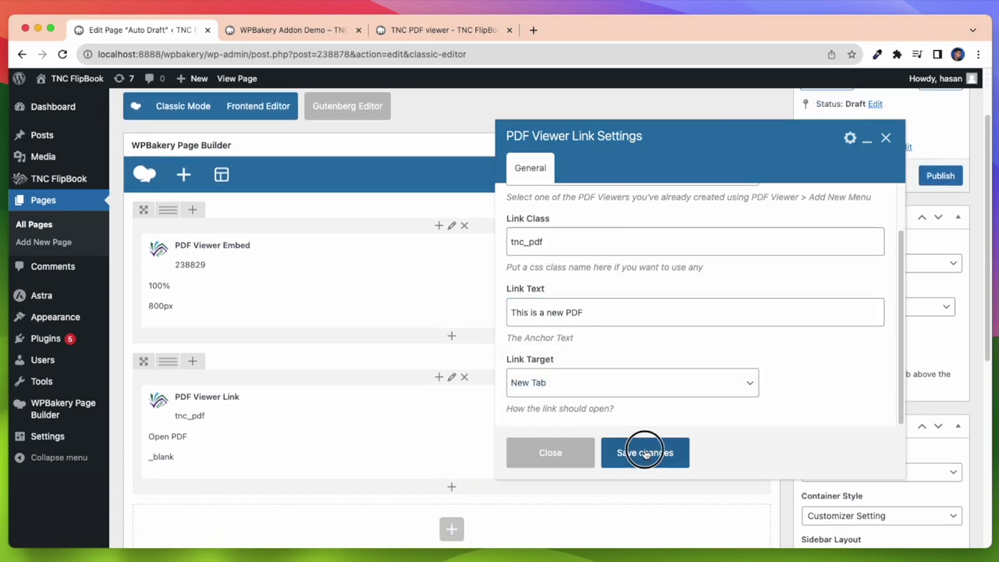
scroll(643, 453, "up", 3)
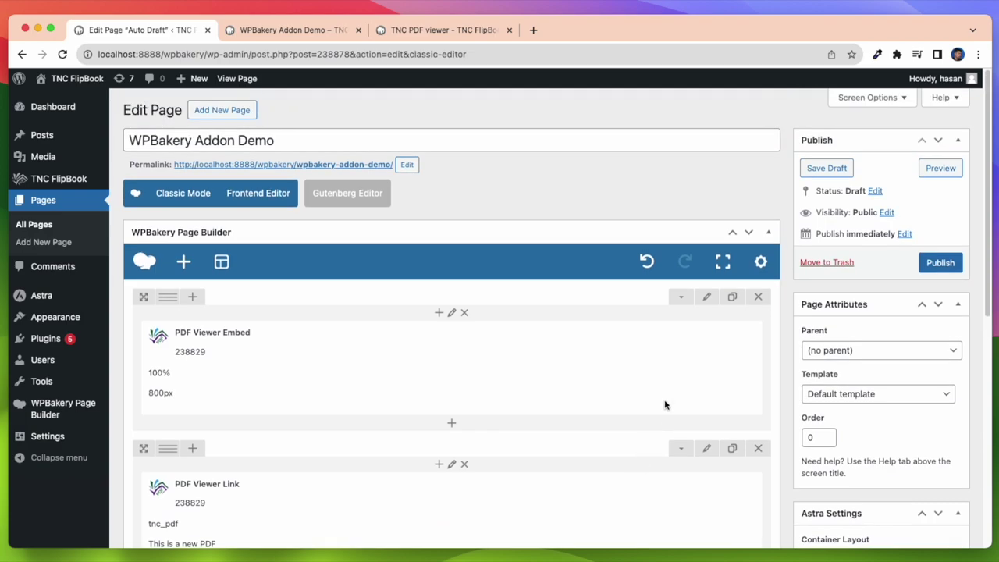
Step: Preview the page, open the 'This is a new PDF' link, and flip to pages 4–5
left_click(939, 169)
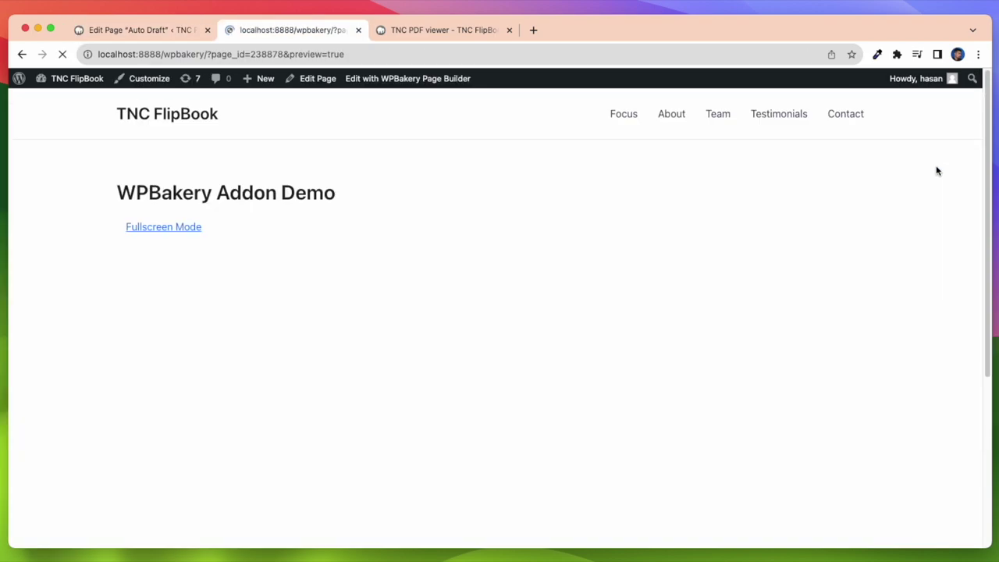
scroll(911, 193, "down", 5)
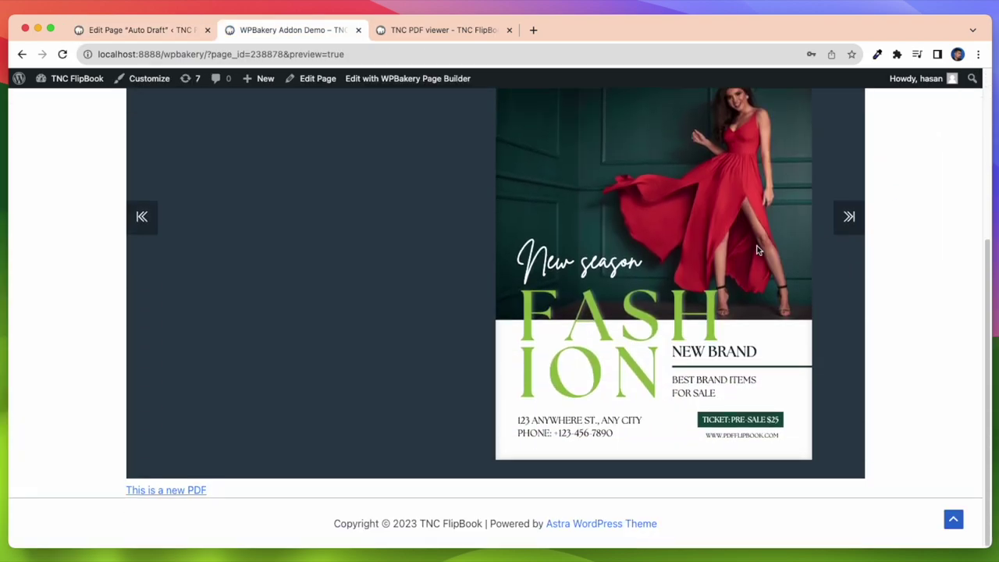
left_click(177, 492)
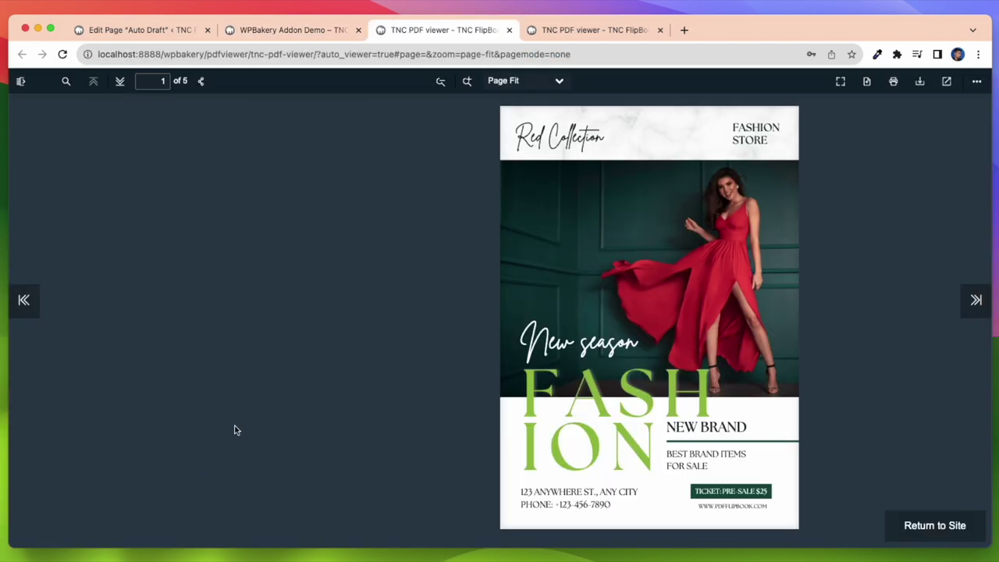
left_click(784, 120)
left_click(784, 119)
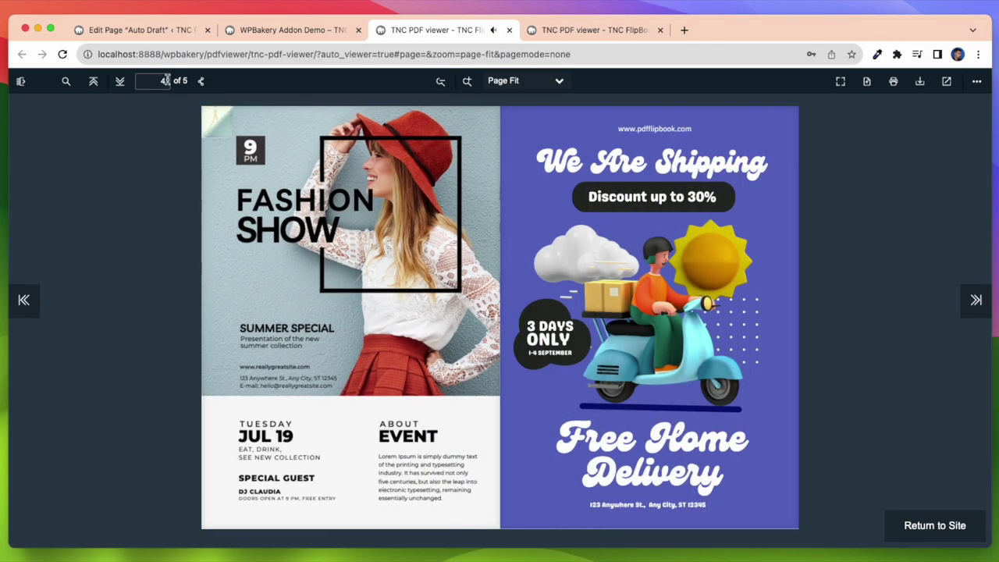
left_click(161, 32)
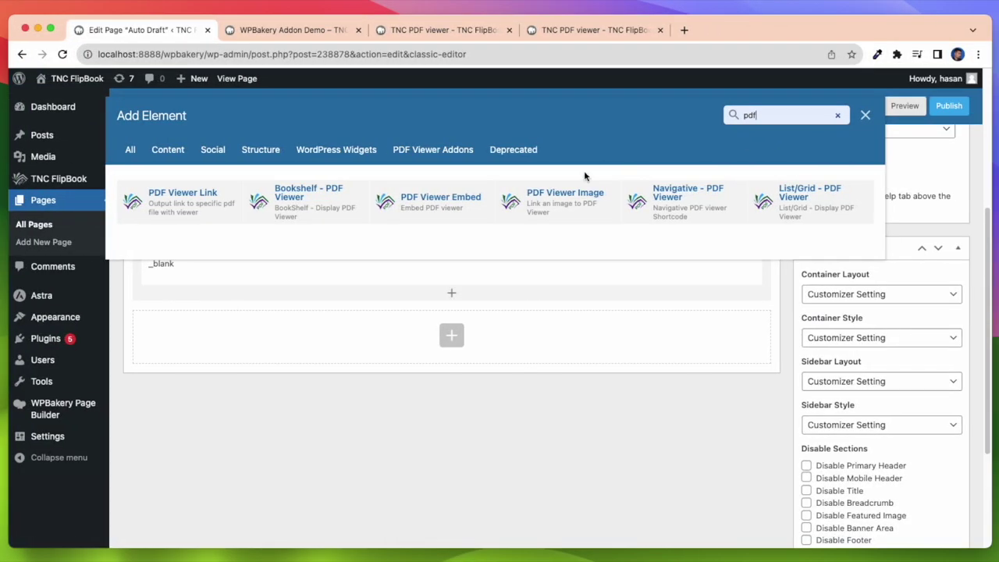
Step: Add a PDF Viewer Image for TNC PDF viewer using the Convert Images to Flipbook picture
left_click(561, 210)
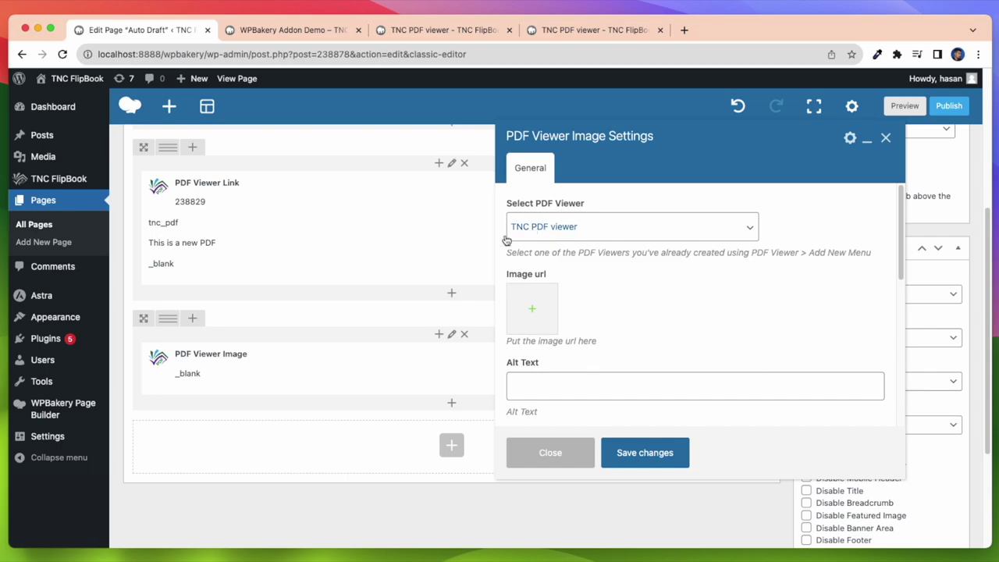
left_click(621, 227)
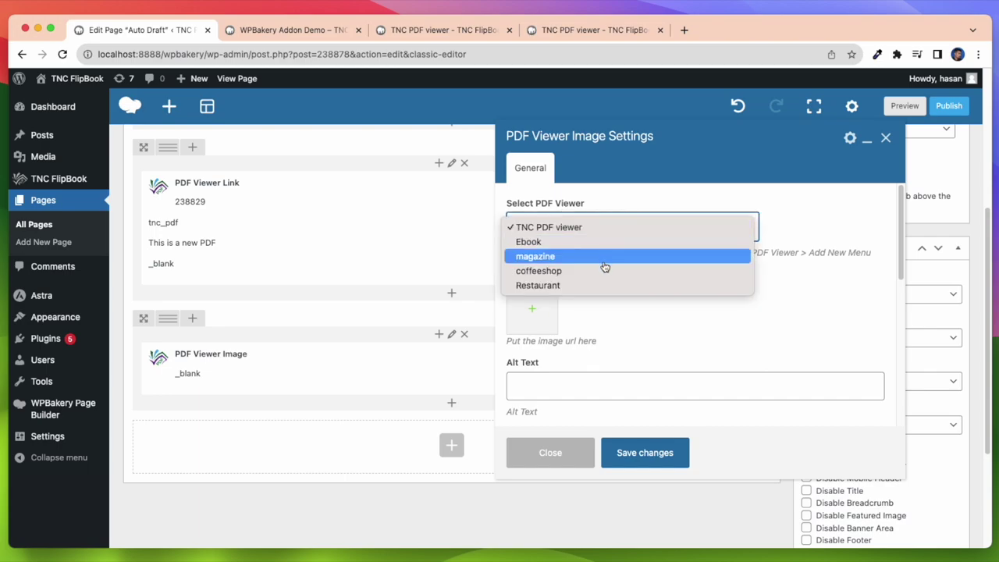
left_click(606, 232)
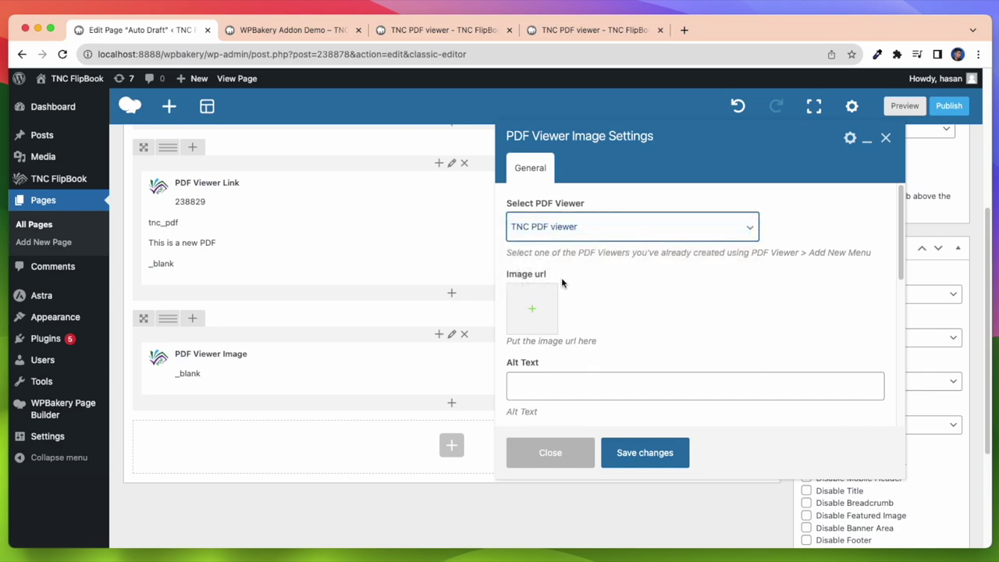
scroll(542, 302, "down", 1)
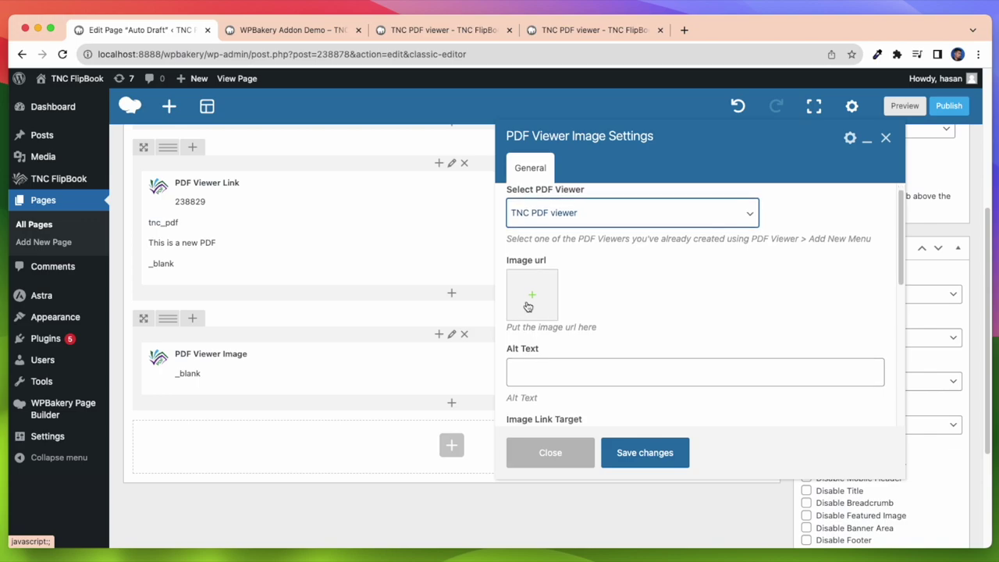
left_click(529, 304)
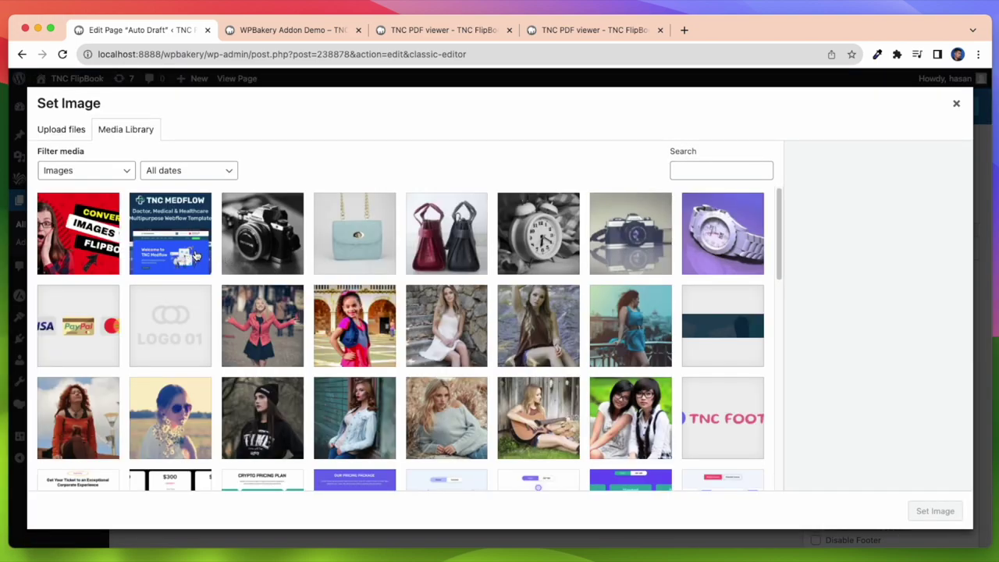
left_click(76, 240)
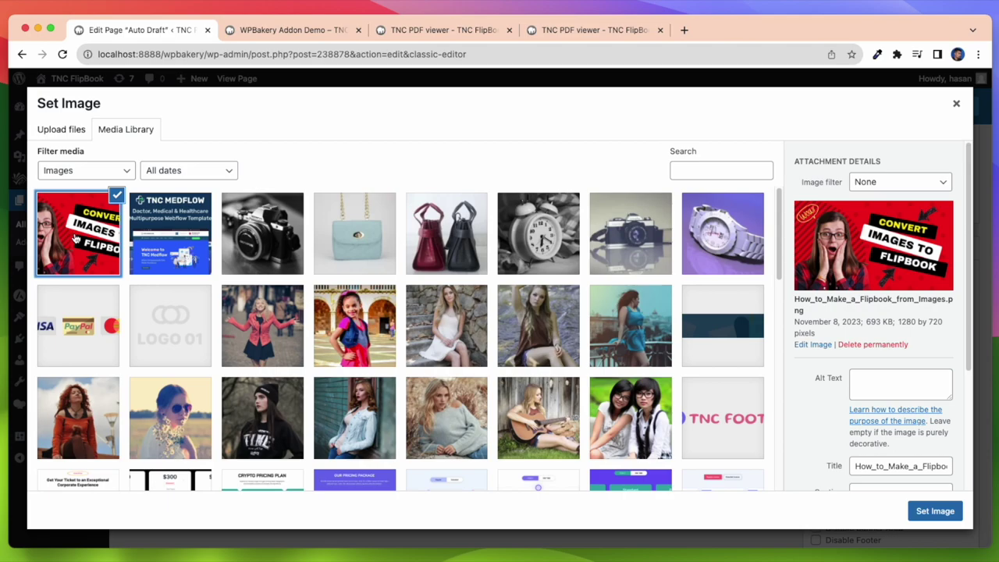
left_click(930, 512)
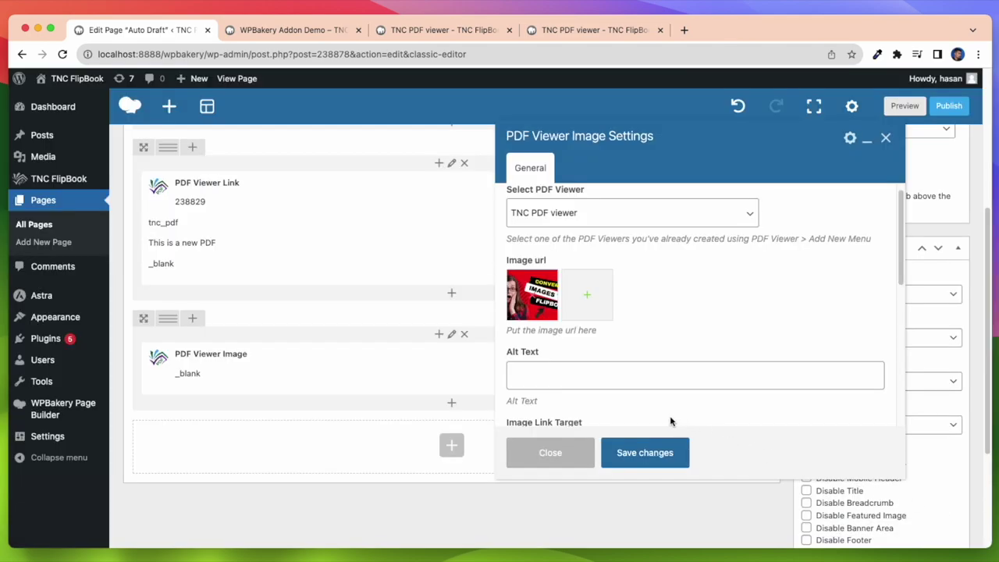
Step: Keep the image link opening in a new tab and save the element
scroll(607, 380, "down", 2)
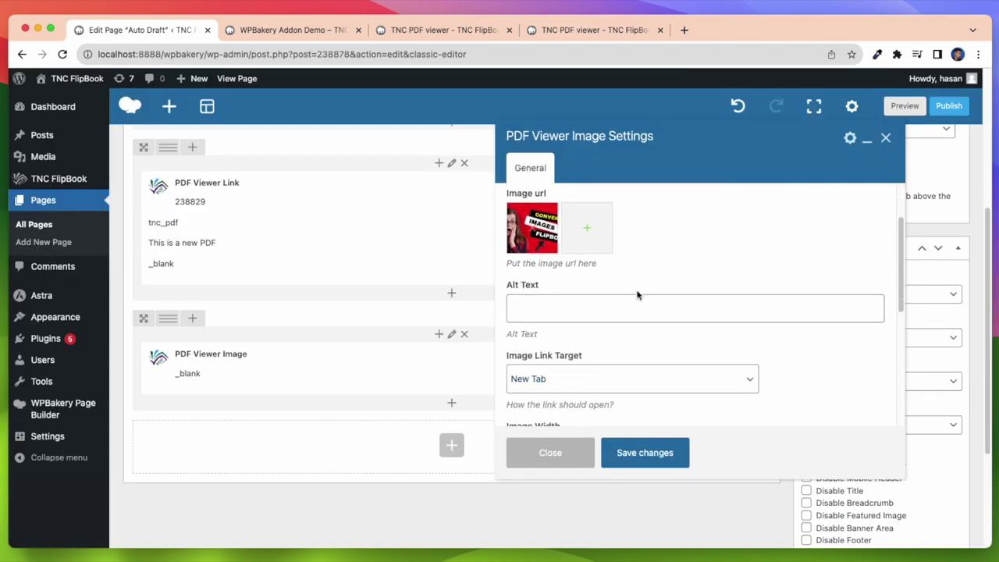
scroll(637, 294, "down", 1)
left_click(598, 339)
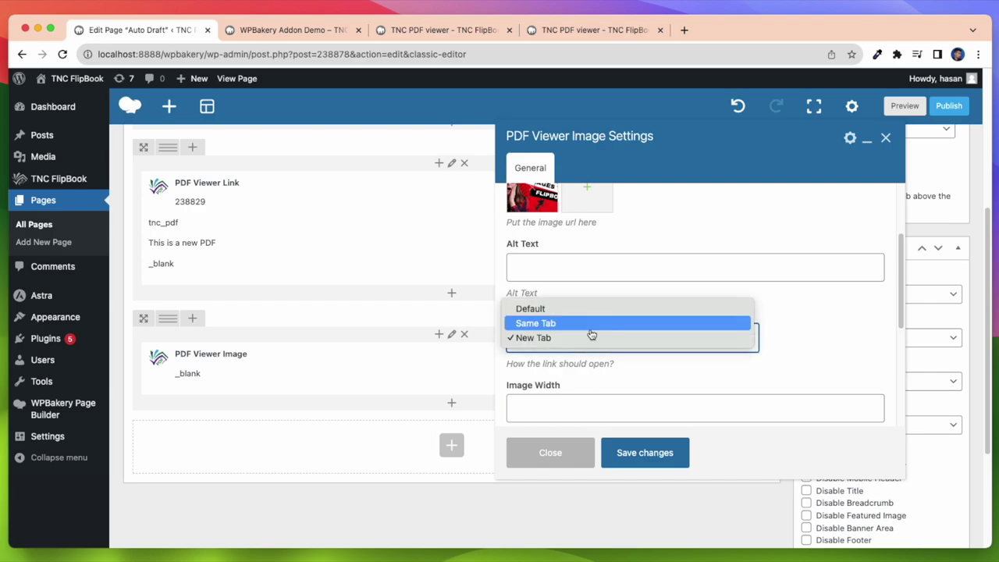
left_click(584, 339)
scroll(562, 375, "down", 2)
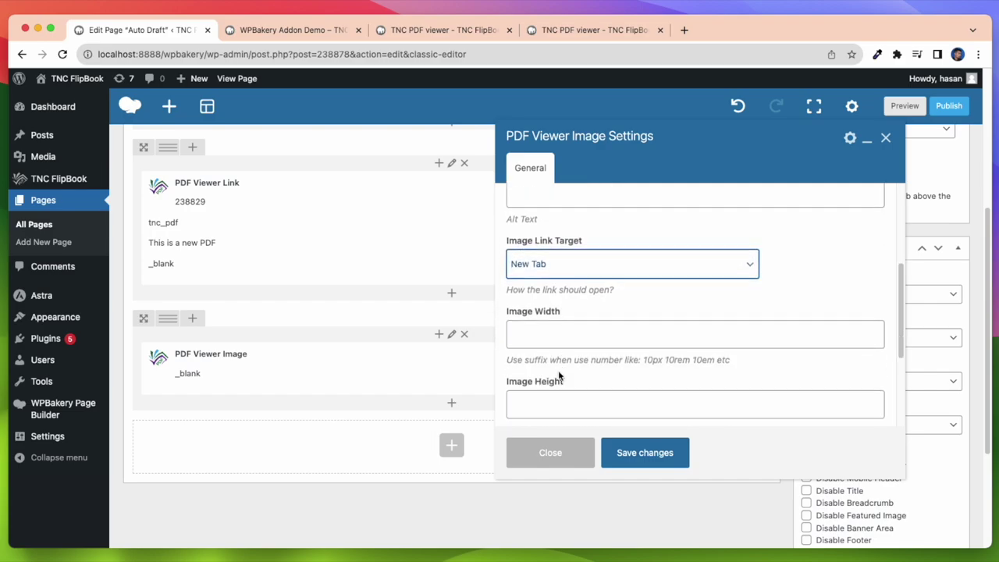
scroll(617, 330, "down", 3)
scroll(637, 354, "down", 2)
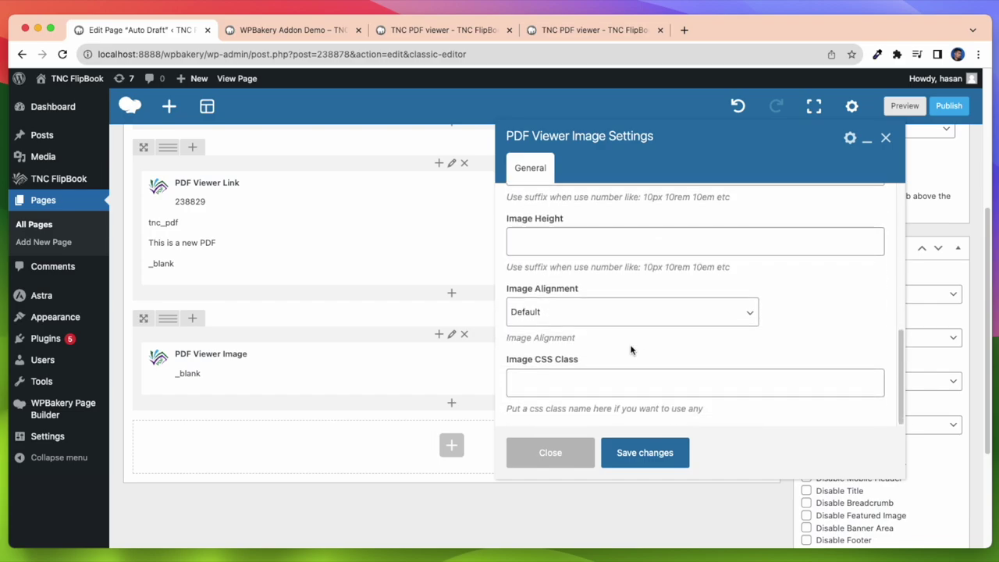
scroll(663, 297, "down", 1)
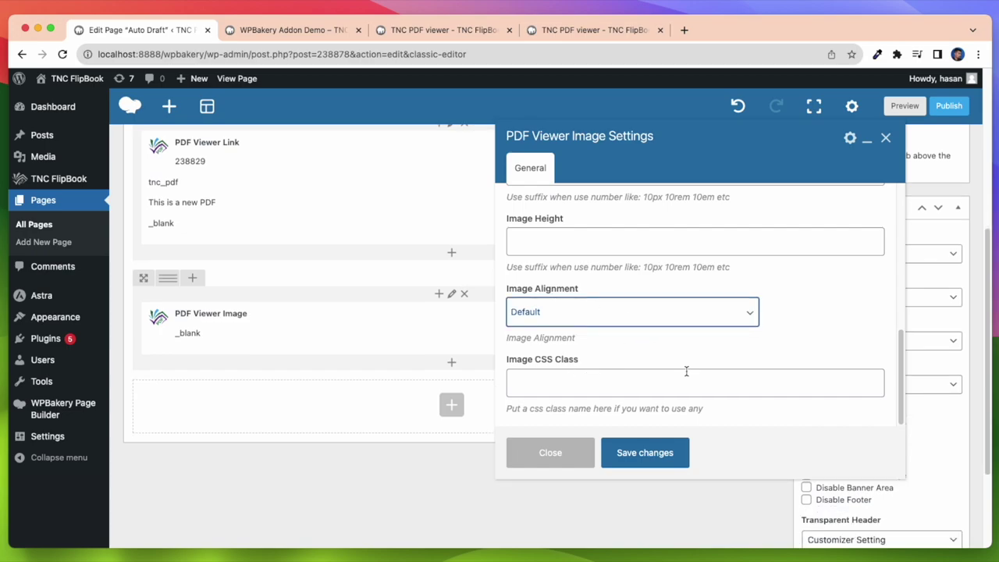
left_click(659, 450)
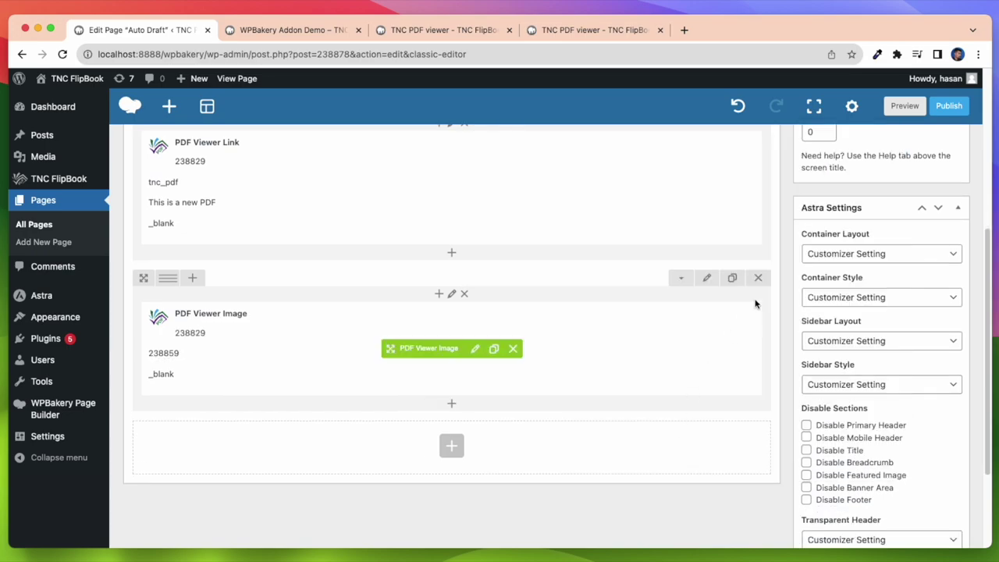
Step: Preview the page, click the flipbook image to open the fashion PDF, and flip one spread
left_click(901, 106)
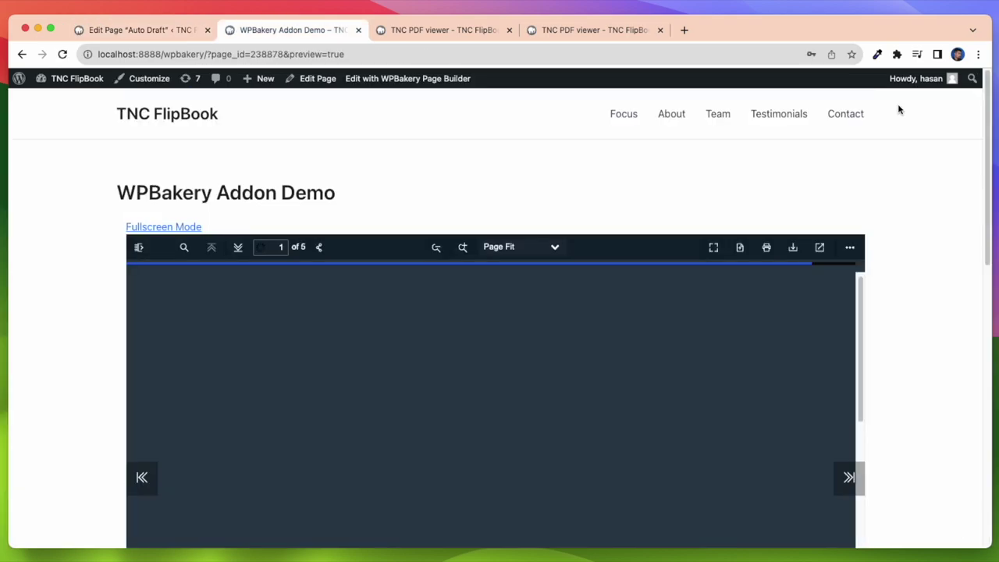
scroll(913, 188, "down", 1)
scroll(916, 209, "down", 10)
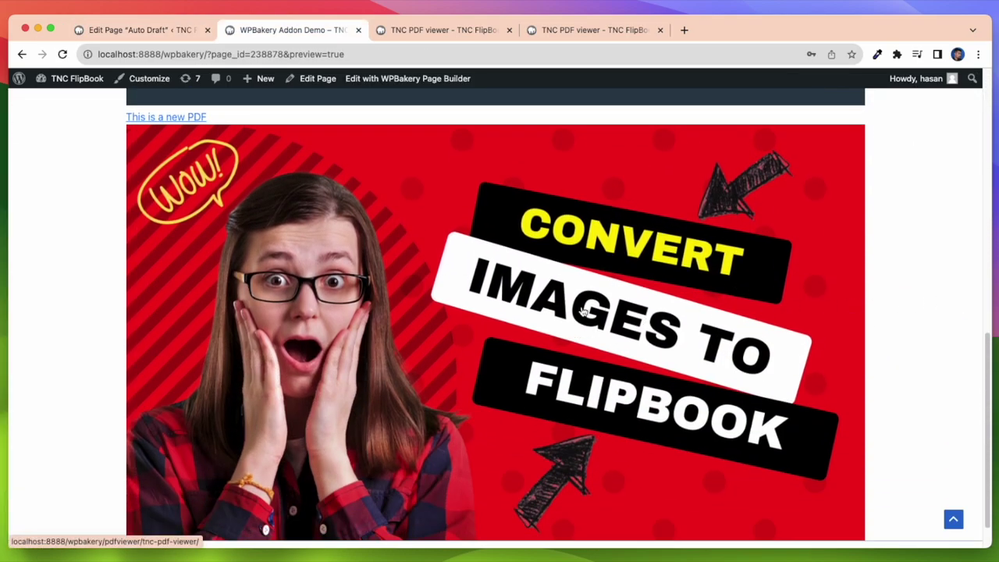
left_click(179, 313)
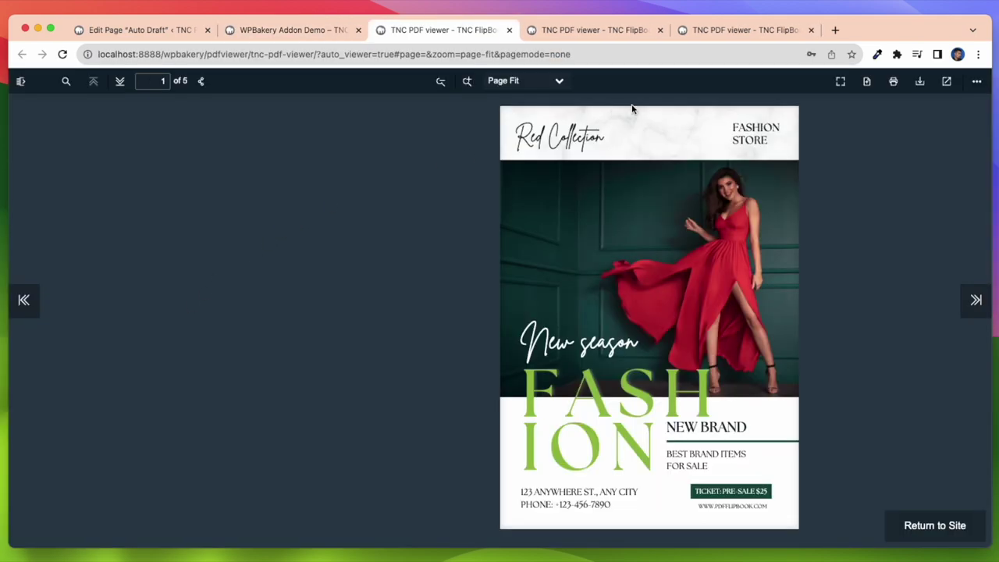
left_click(789, 113)
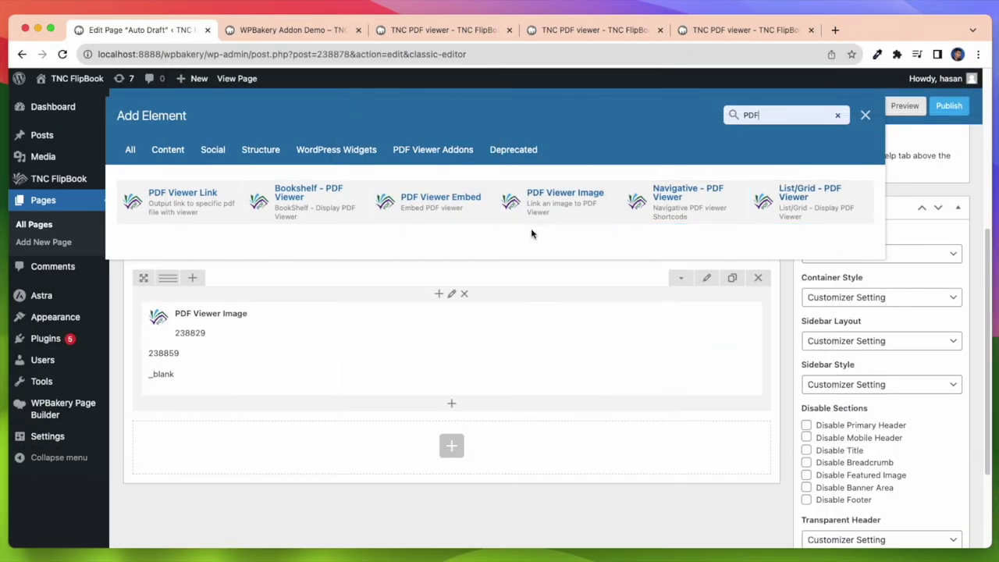
Step: Add a Bookshelf - PDF Viewer element and add Ebook, magazine, coffeeshop and Restaurant viewers
left_click(323, 214)
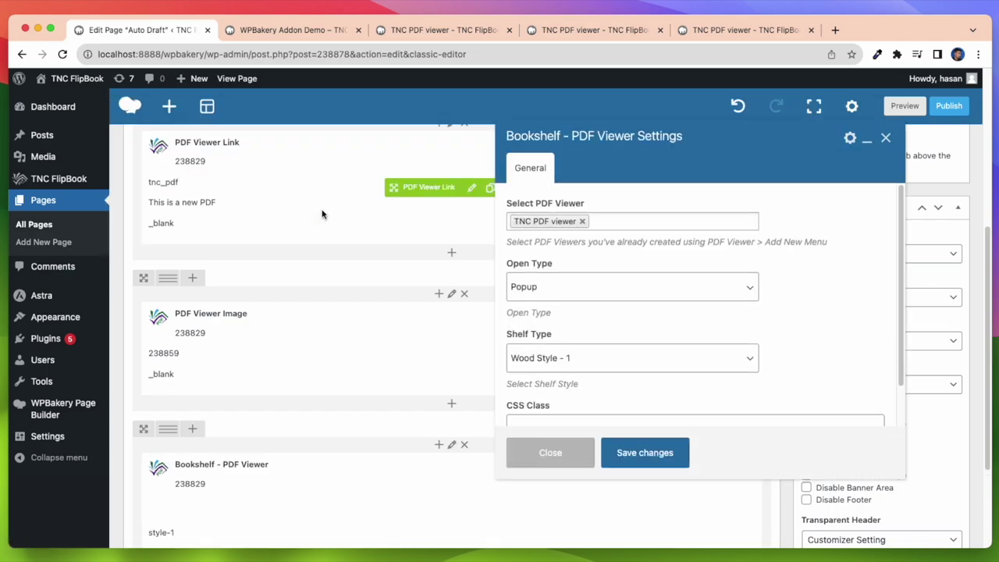
left_click(622, 215)
left_click(591, 254)
left_click(648, 221)
left_click(604, 268)
left_click(702, 226)
left_click(616, 287)
left_click(661, 238)
left_click(598, 322)
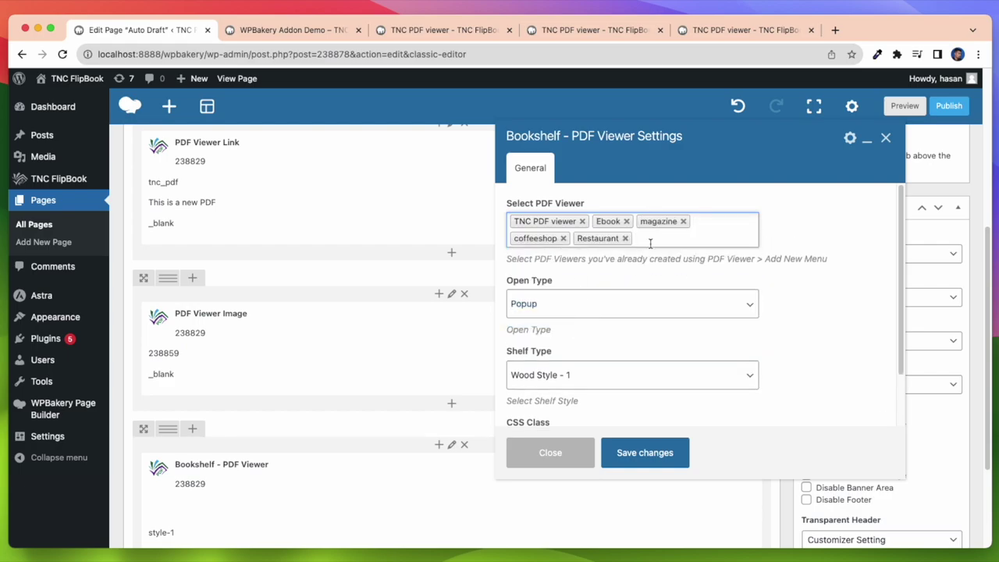
Step: Keep Popup opening and Wood Style - 1 shelf, save the bookshelf, and preview the page
left_click(594, 309)
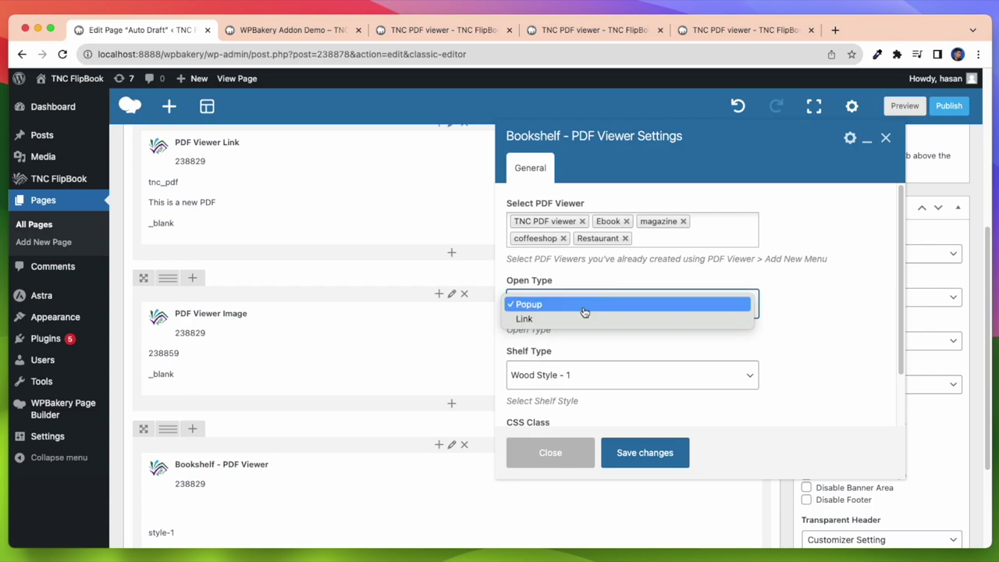
left_click(585, 307)
scroll(596, 353, "down", 1)
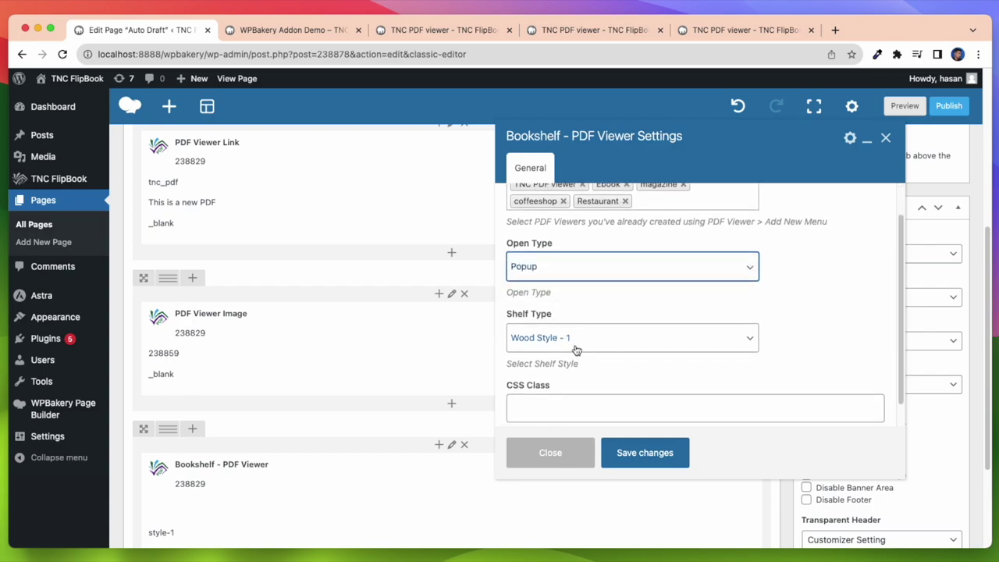
left_click(617, 345)
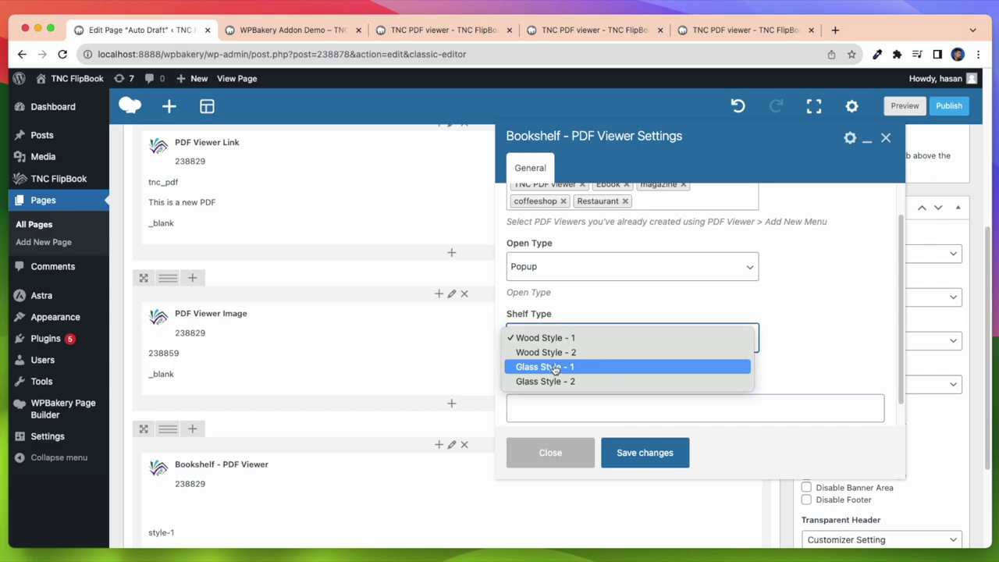
left_click(593, 339)
scroll(586, 363, "down", 1)
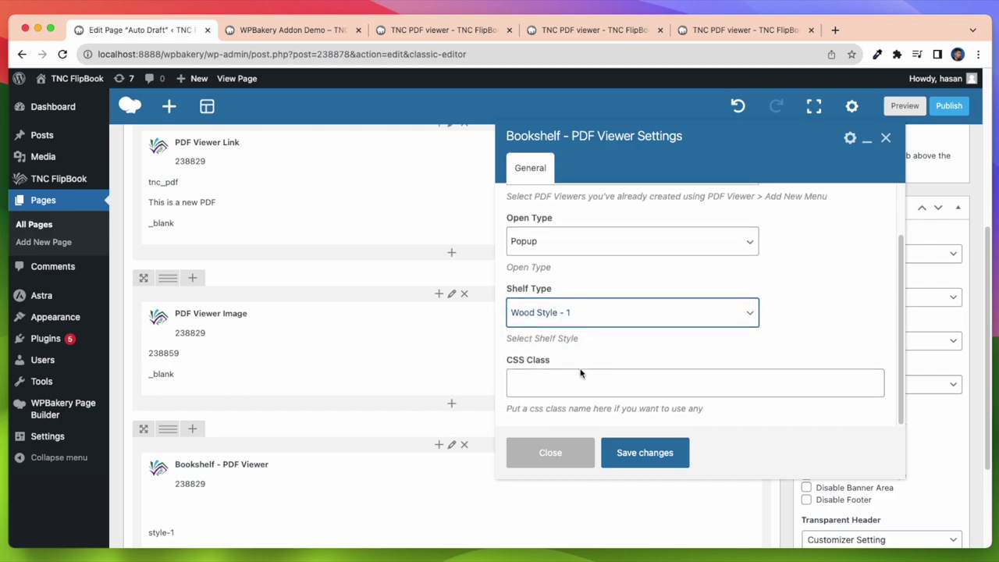
left_click(650, 454)
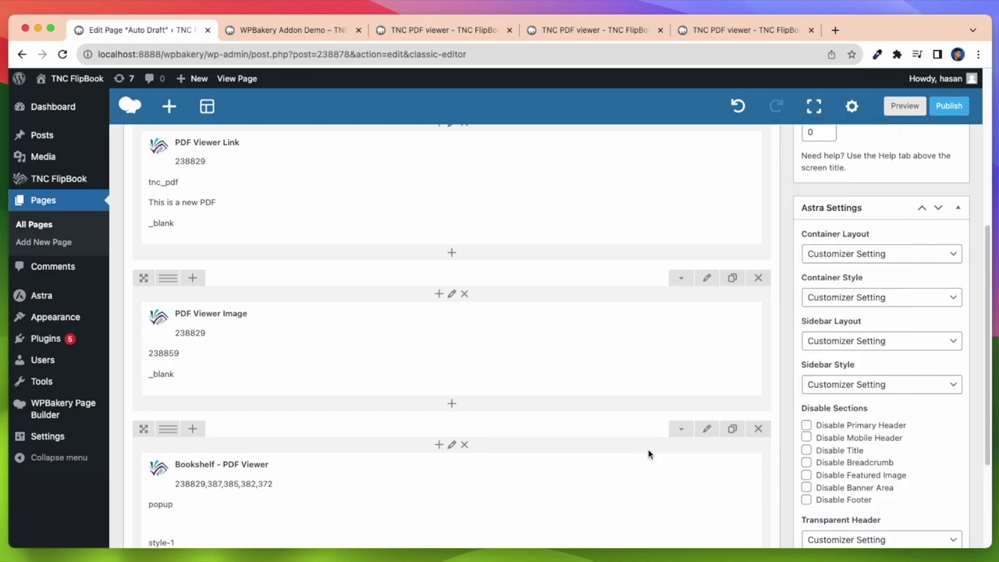
scroll(648, 453, "down", 1)
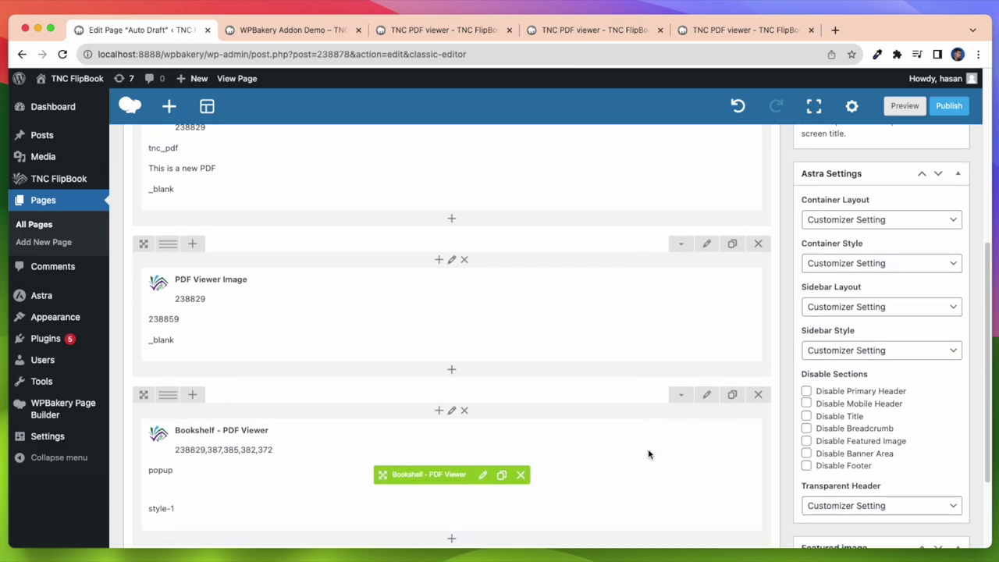
left_click(904, 105)
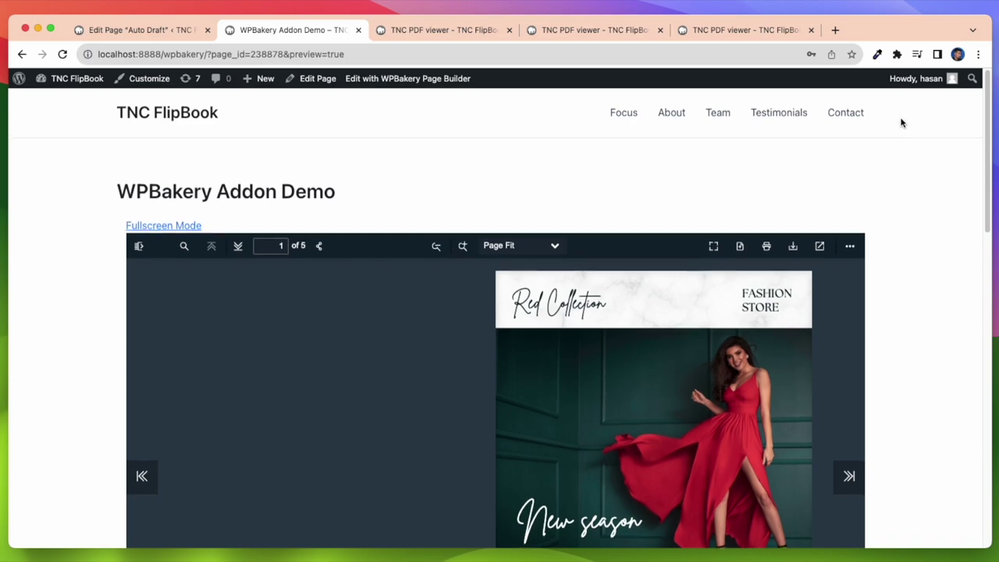
Step: Open the first shelf book in its popup flipbook, turn a page, and close it
scroll(902, 125, "down", 10)
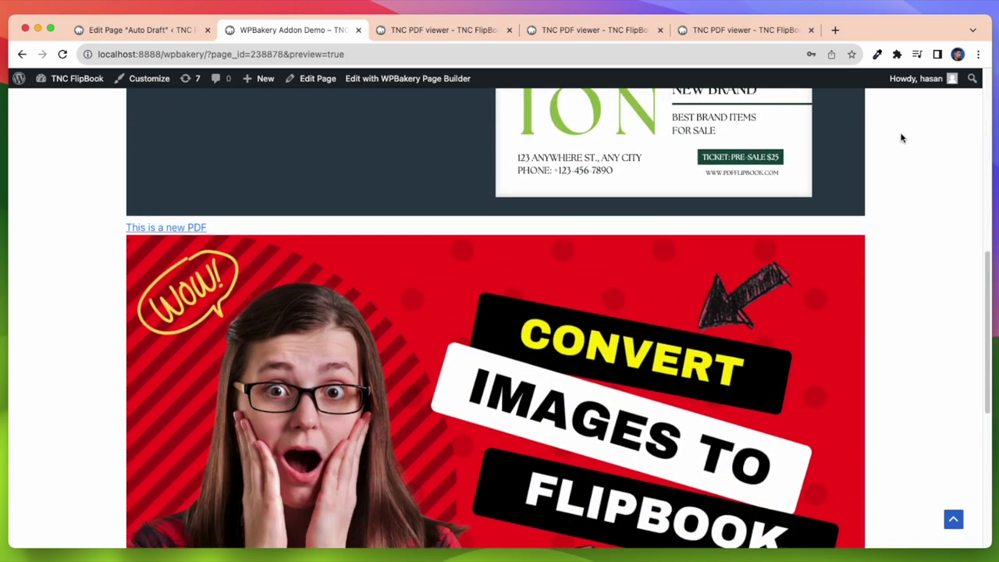
scroll(902, 138, "down", 7)
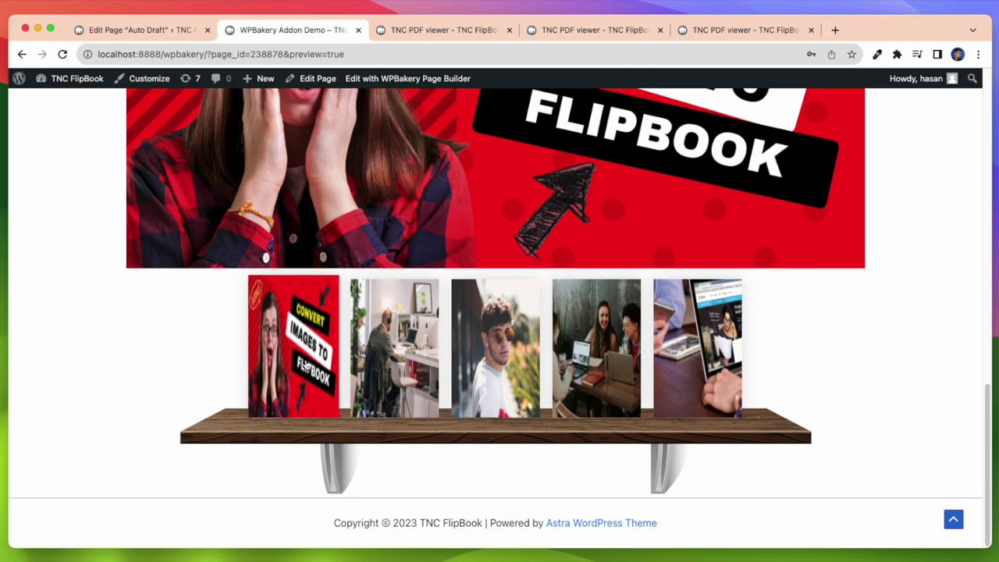
left_click(306, 364)
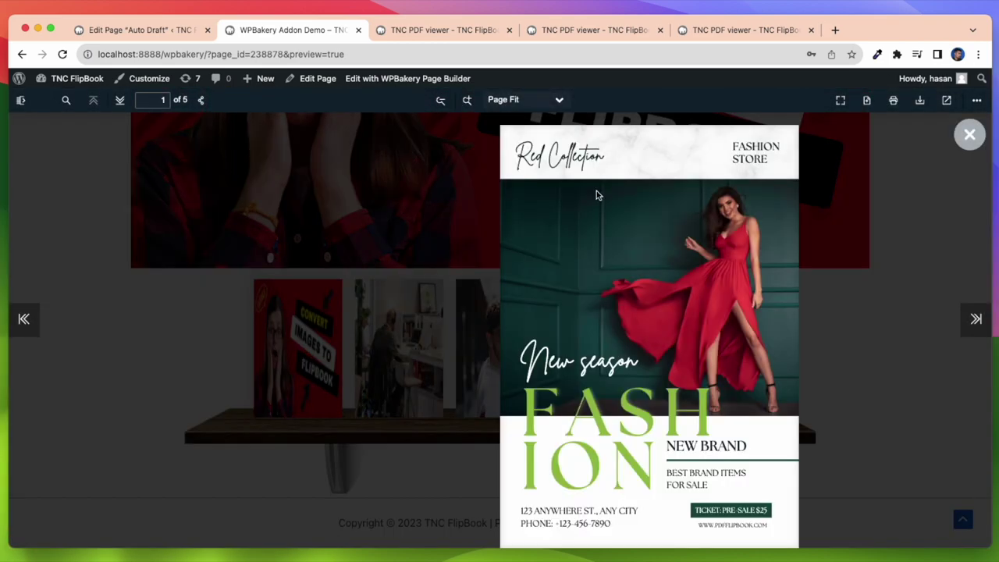
left_click(788, 129)
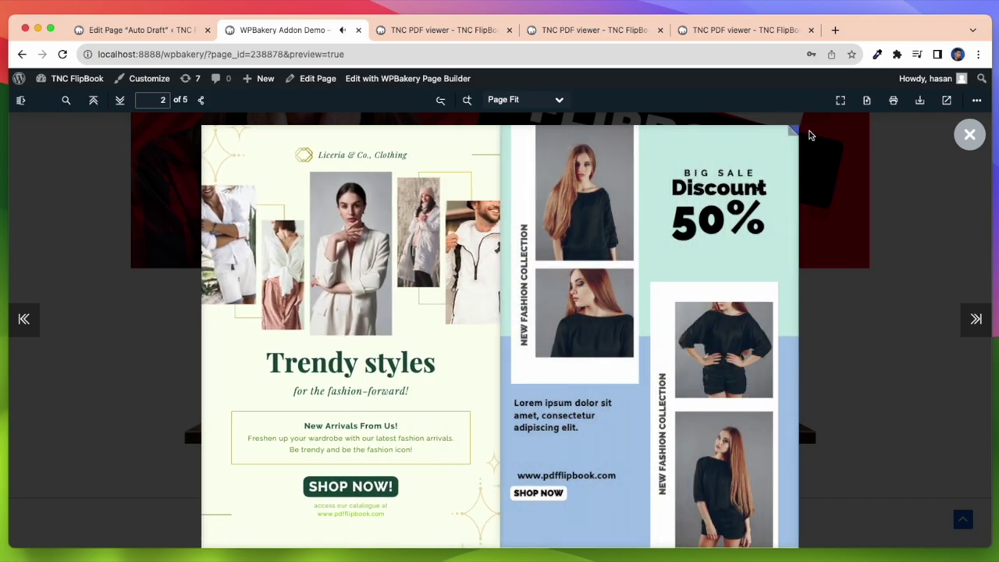
left_click(970, 136)
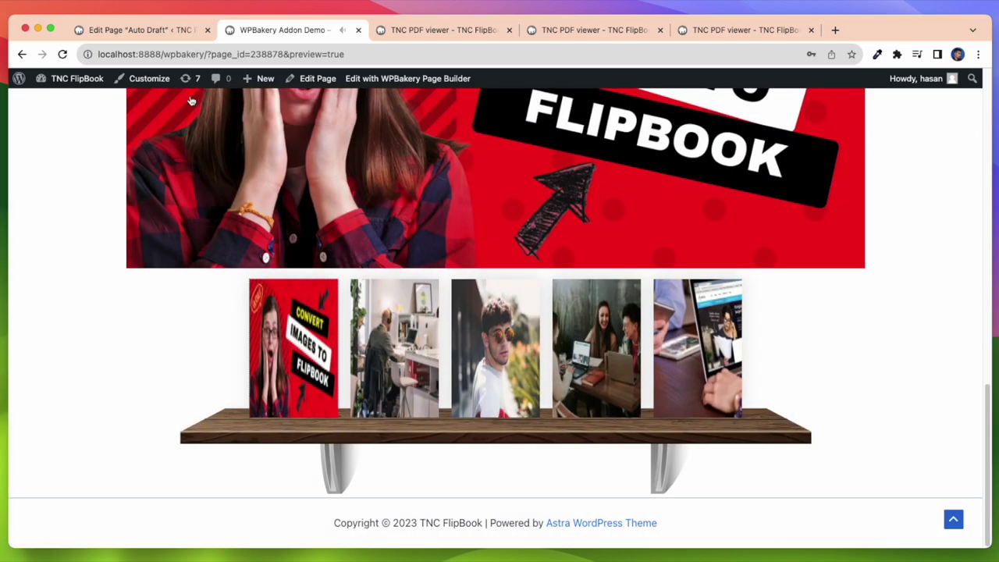
Step: Return to the page editor and open Add Element below the Bookshelf
left_click(139, 30)
scroll(451, 390, "down", 3)
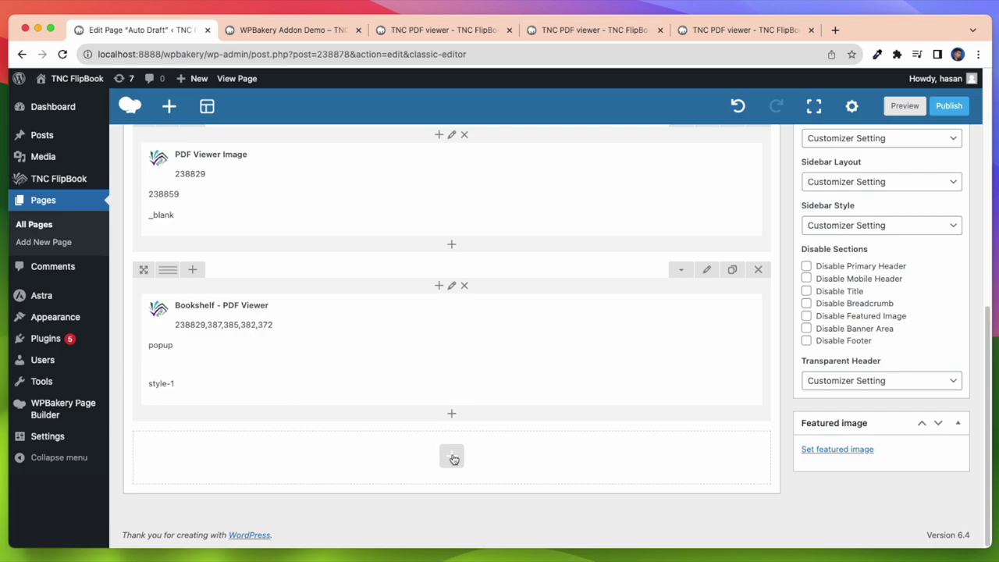
left_click(453, 458)
Step: Search the element list for 'pdf' and add a List/Grid - PDF Viewer element
left_click(763, 114)
type("pdf")
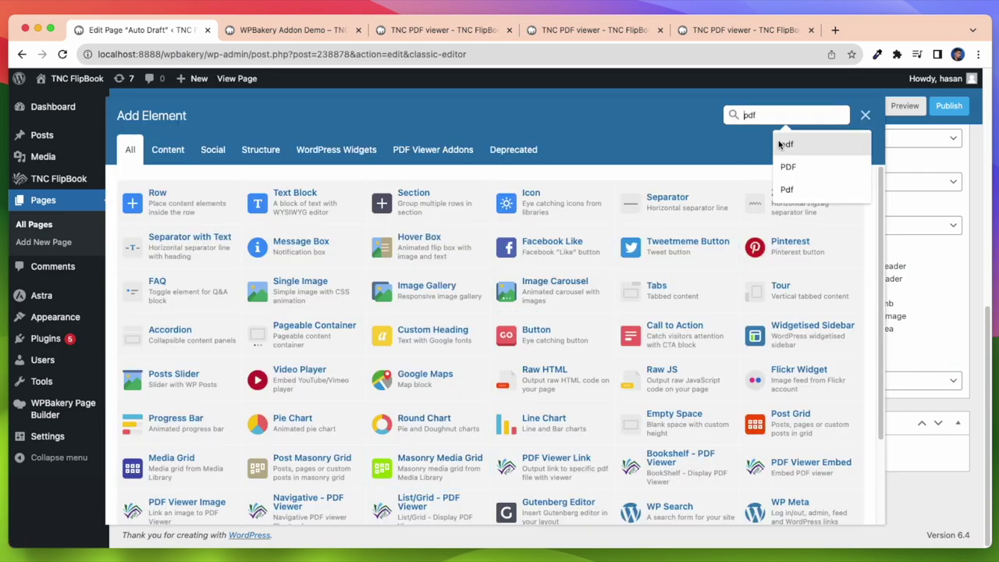
left_click(788, 165)
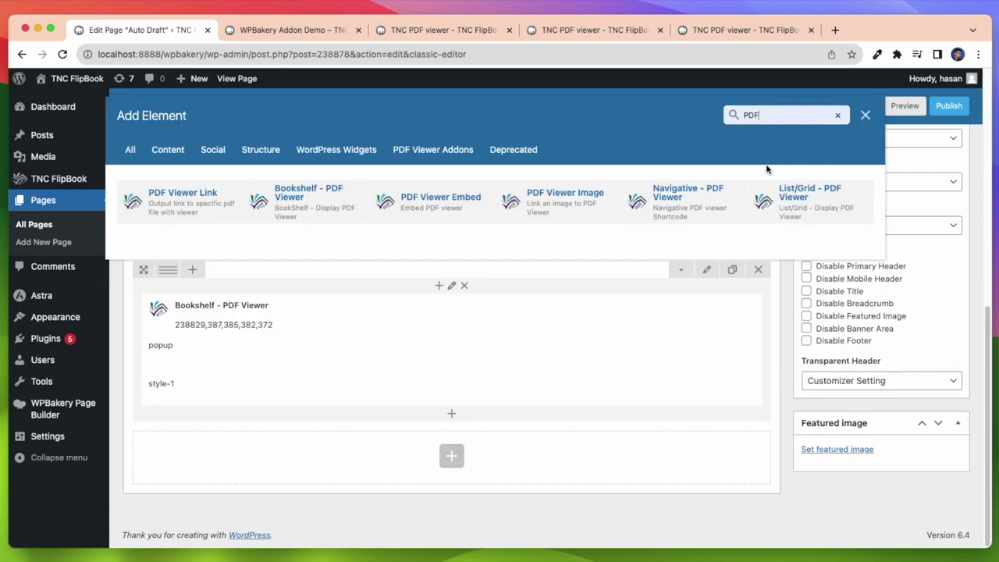
left_click(792, 217)
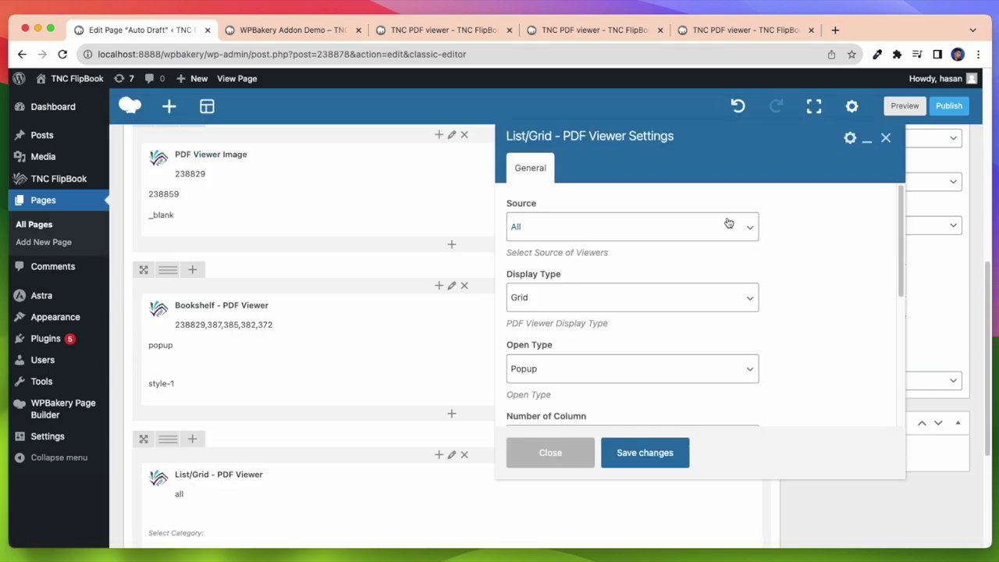
Step: Keep source All, display Grid, open type Popup and 2 columns, then save the element
left_click(727, 225)
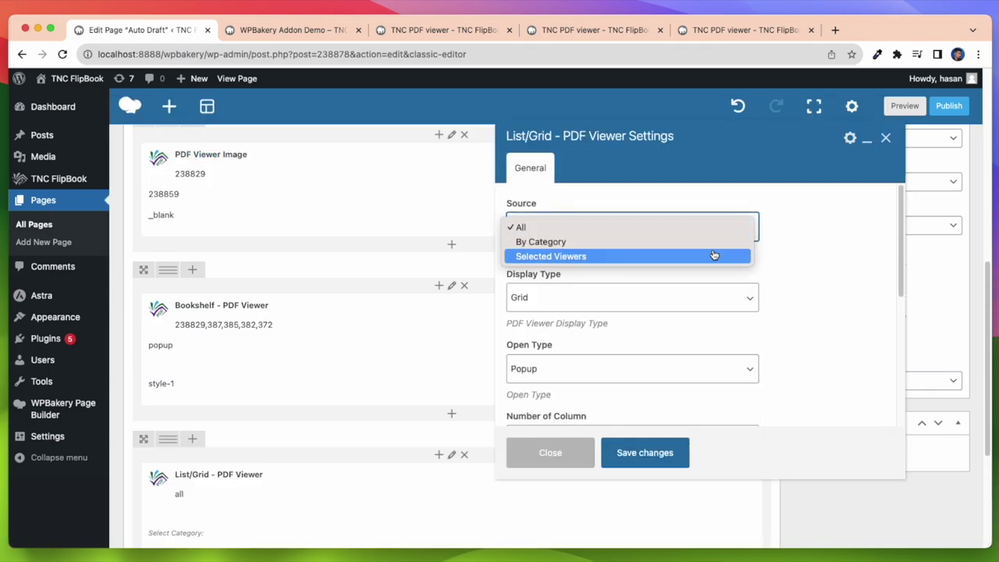
left_click(711, 228)
left_click(673, 299)
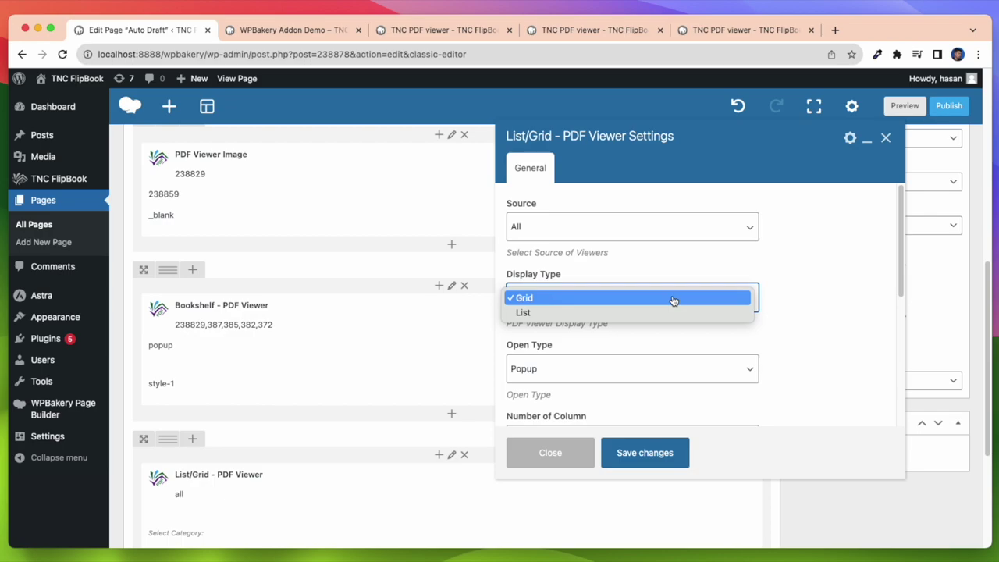
left_click(674, 299)
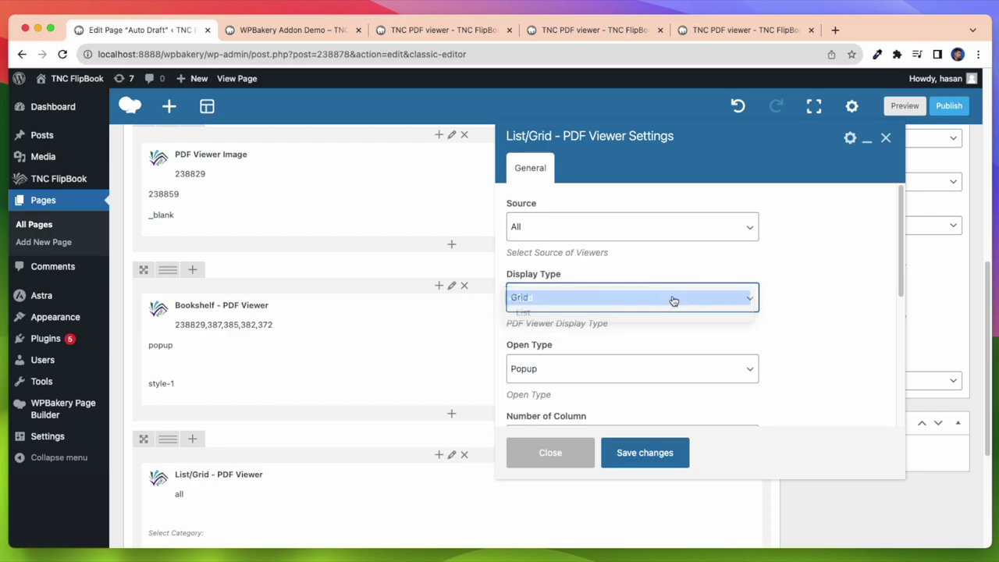
left_click(635, 369)
left_click(633, 367)
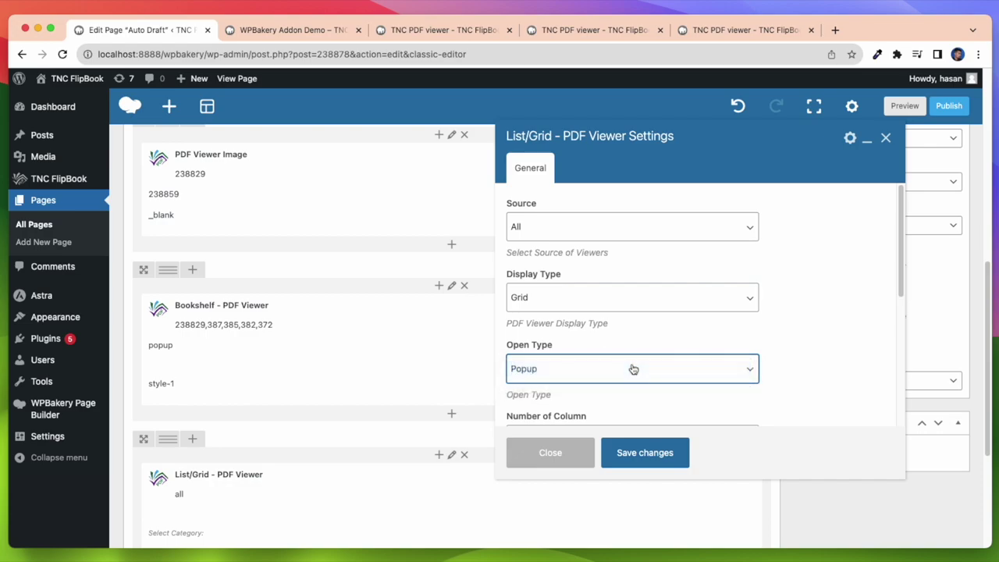
scroll(633, 369, "down", 2)
left_click(629, 380)
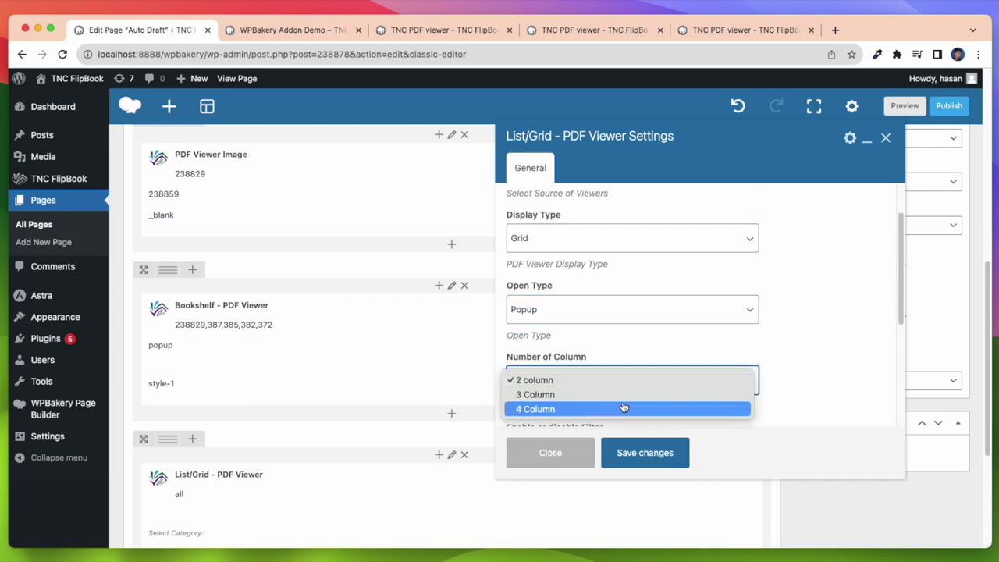
left_click(626, 379)
scroll(625, 379, "down", 5)
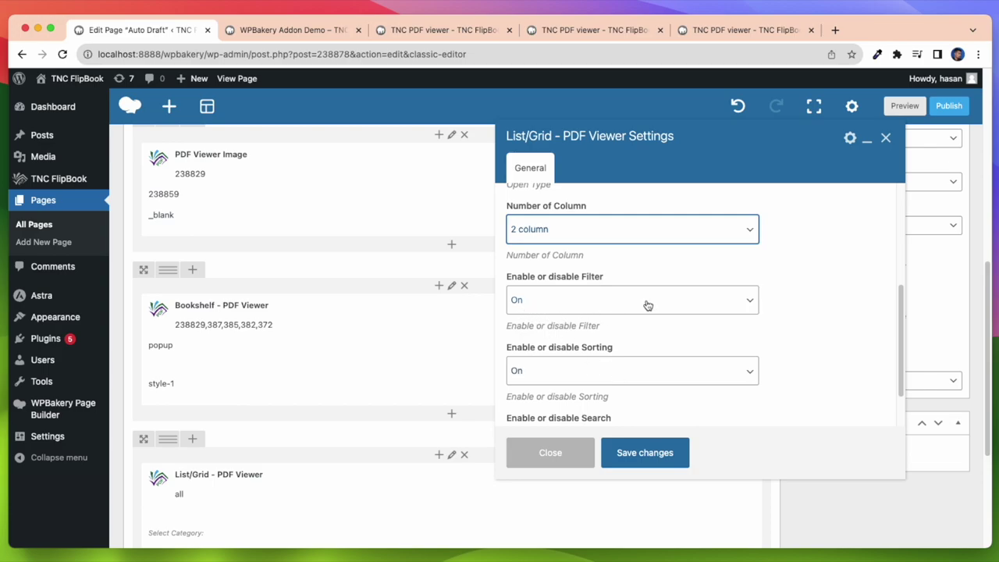
scroll(592, 307, "down", 2)
scroll(681, 312, "down", 3)
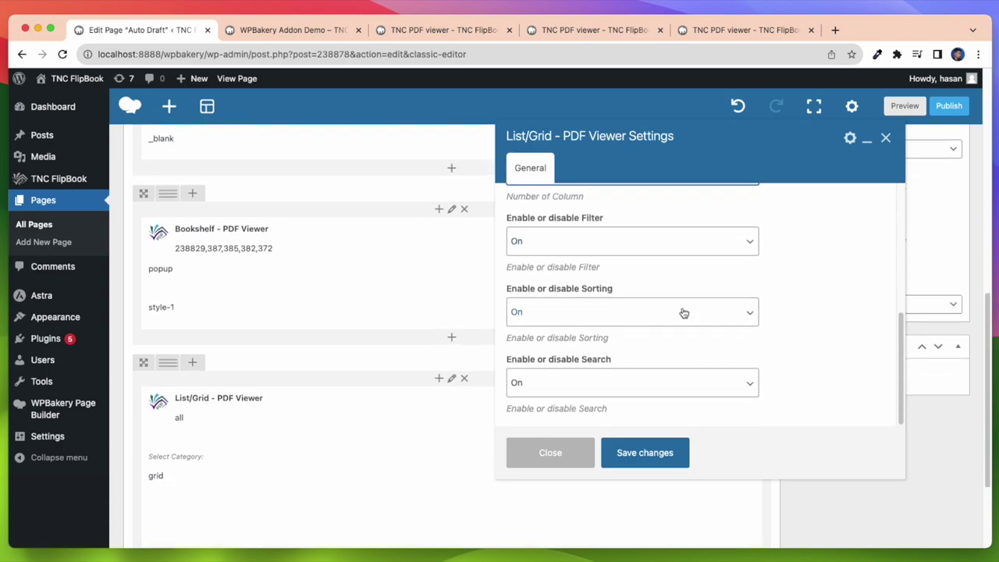
left_click(642, 453)
Step: Preview the page and scroll to the new PDF card grid
left_click(905, 105)
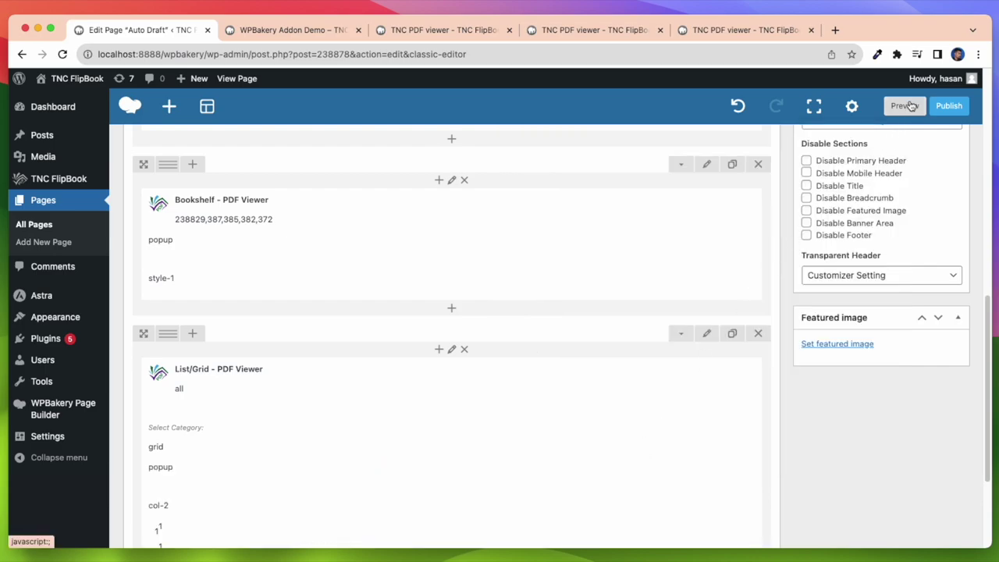
scroll(884, 143, "down", 20)
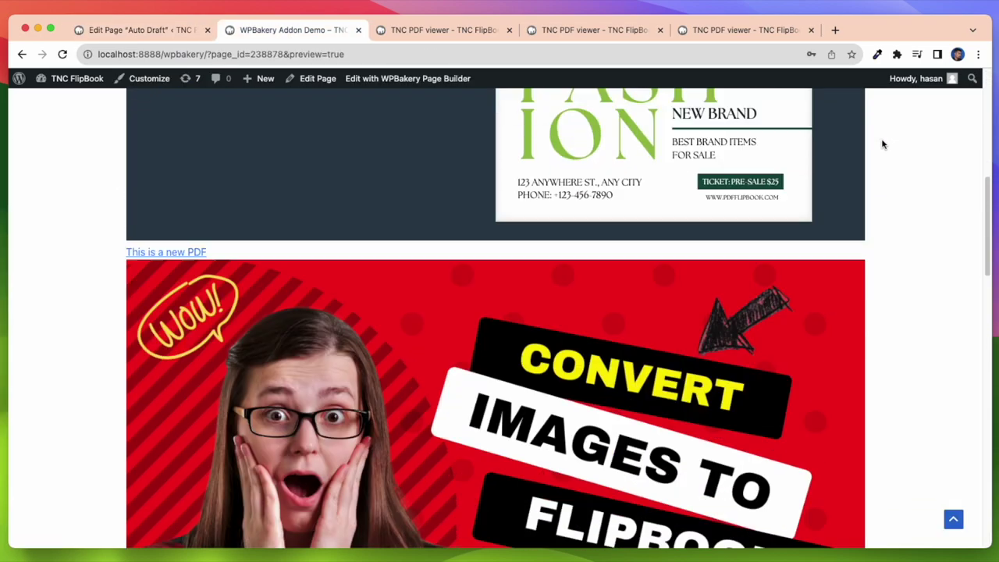
scroll(883, 143, "down", 2)
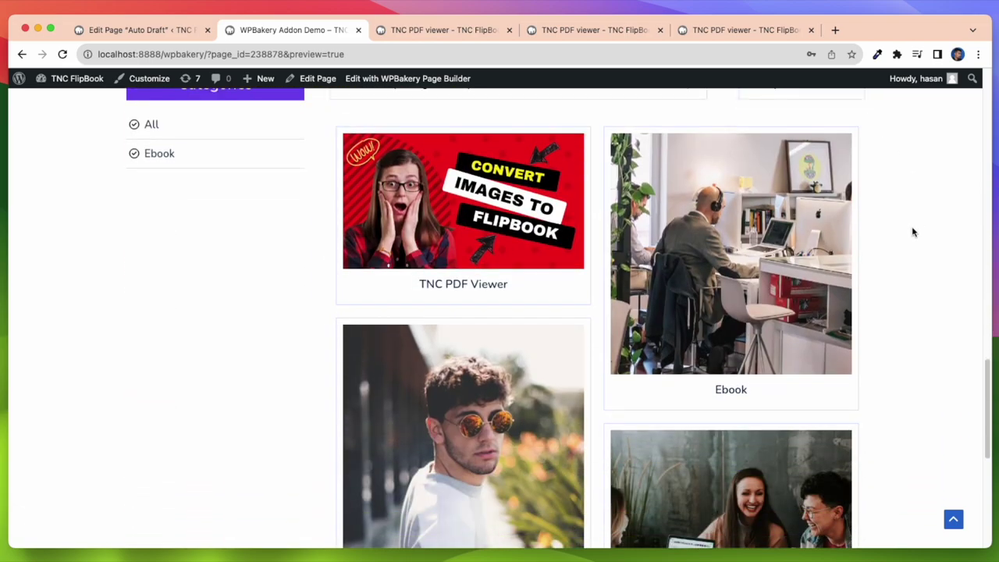
scroll(888, 420, "down", 5)
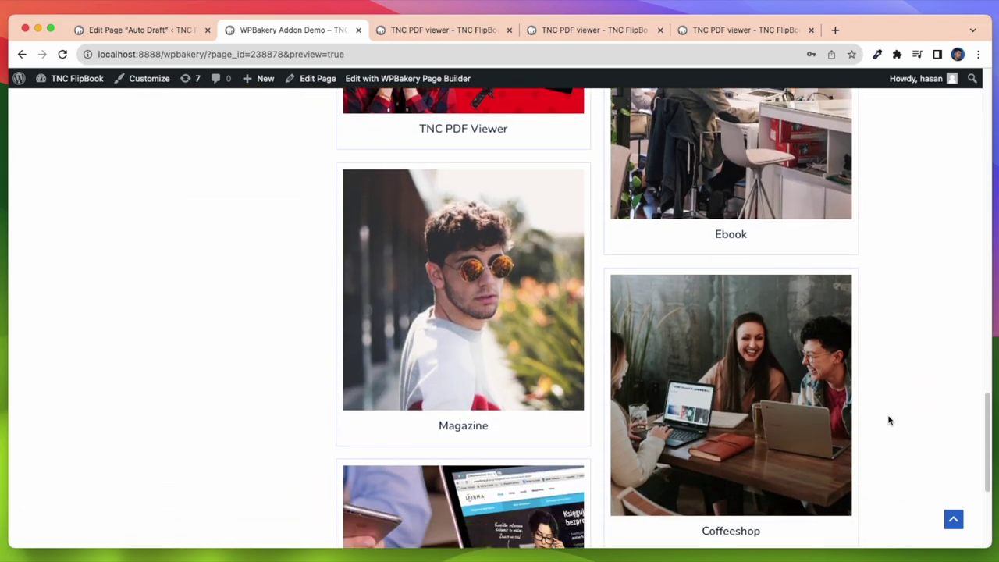
scroll(886, 420, "up", 8)
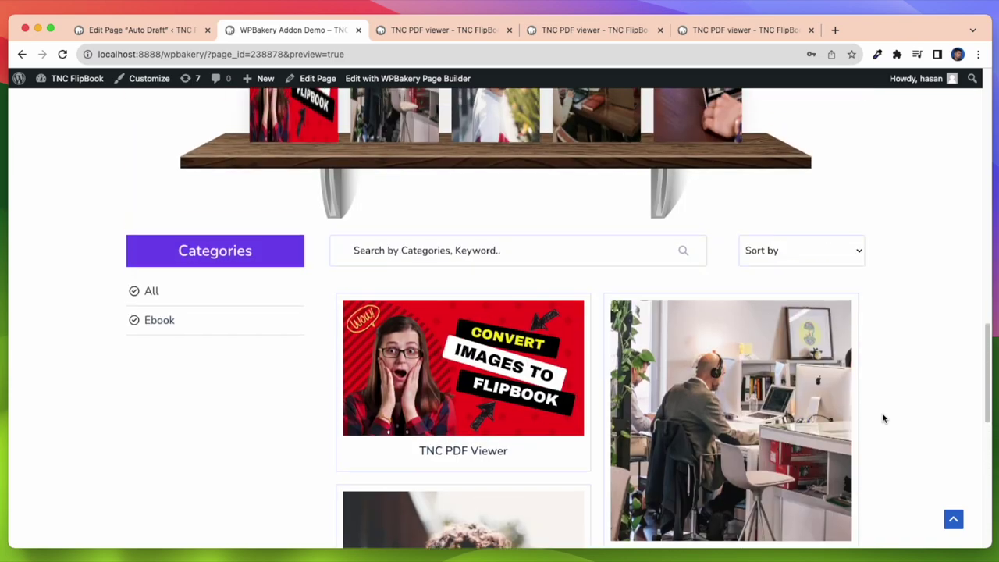
Step: Re-sort the PDF cards from Default to Alphabetical, then to Date
left_click(817, 262)
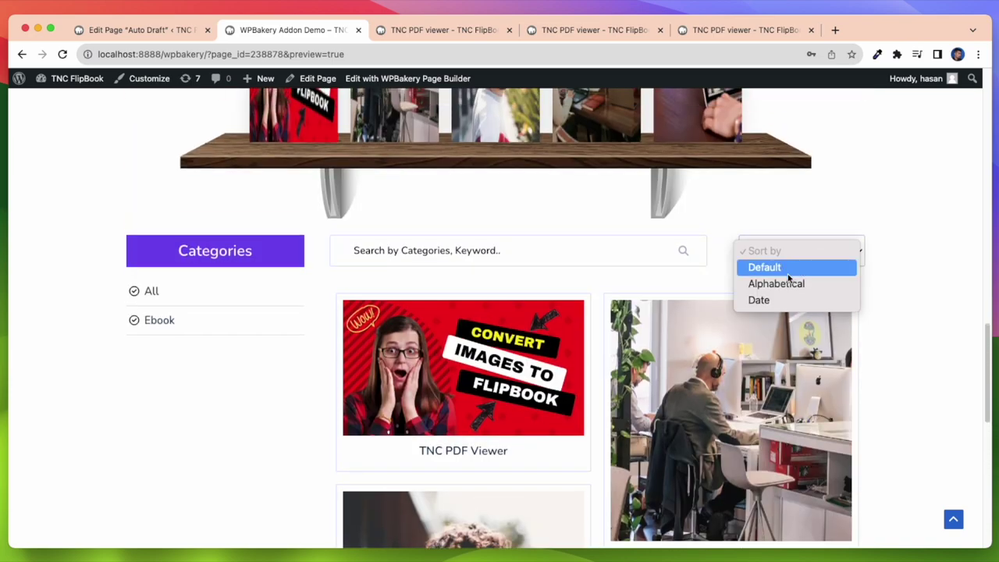
left_click(816, 265)
left_click(800, 262)
left_click(795, 271)
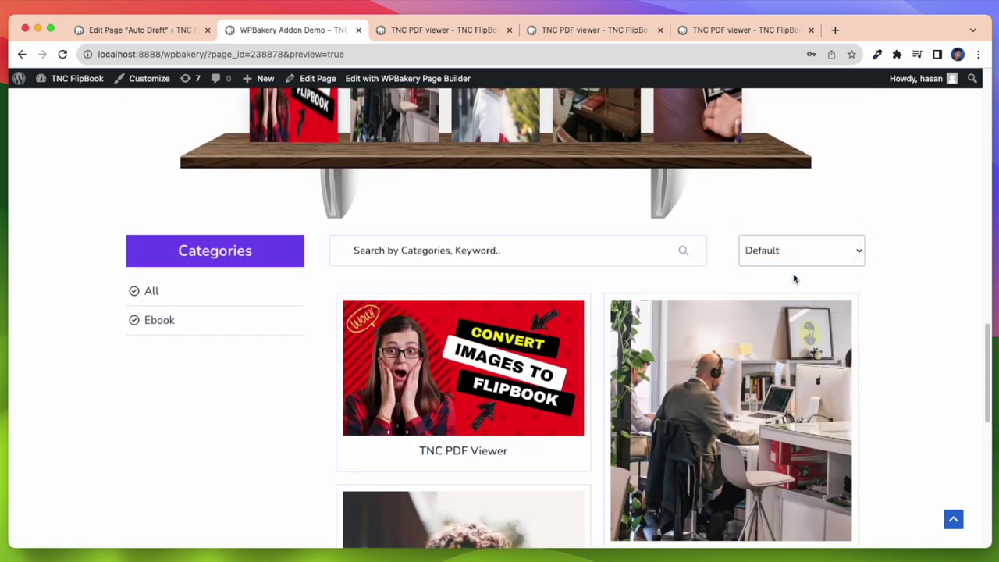
left_click(800, 251)
left_click(795, 273)
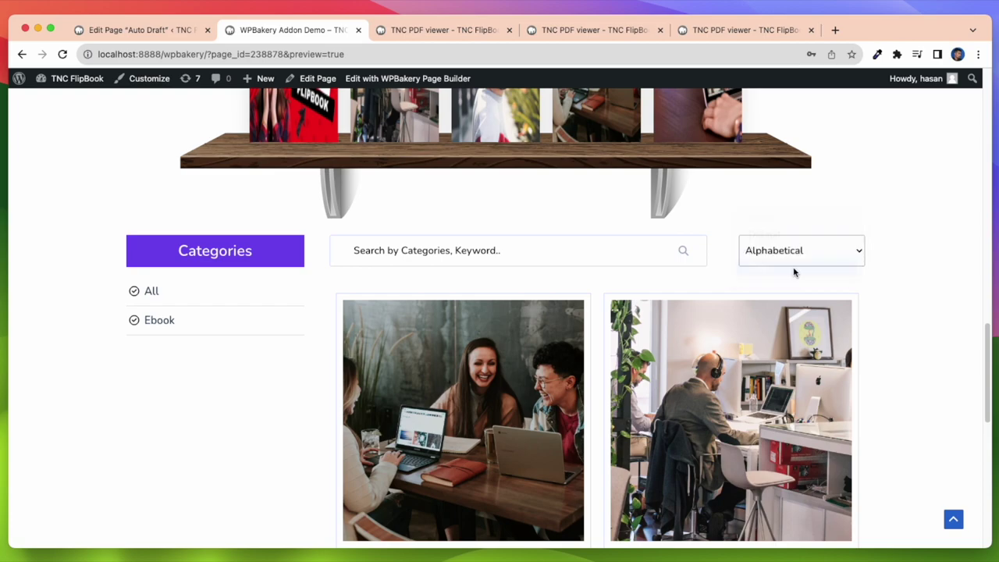
scroll(671, 286, "down", 1)
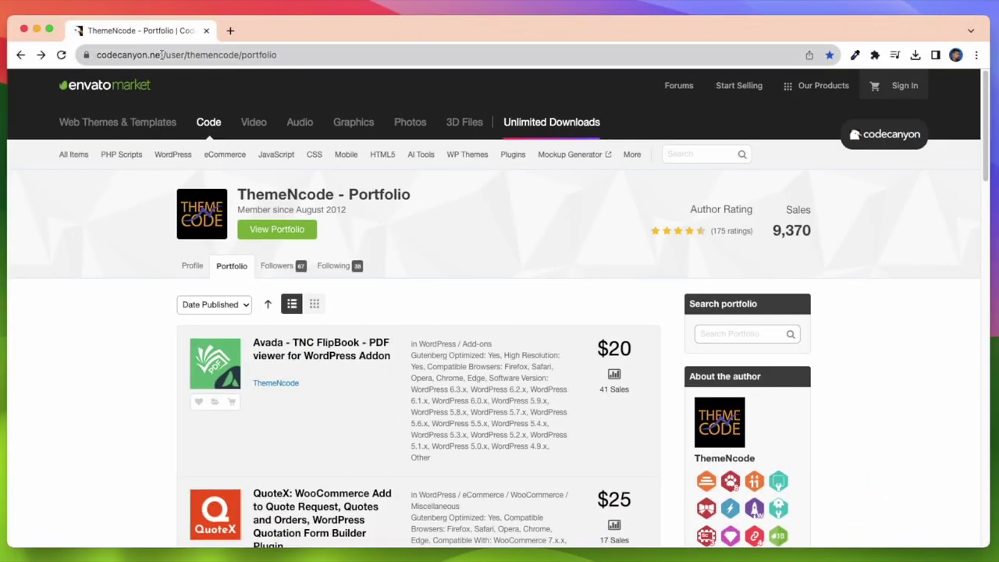
Step: Open the 'WPBakery - TNC FlipBook - PDF viewer for WordPress Addon' item from ThemeNcode's portfolio
scroll(423, 270, "down", 10)
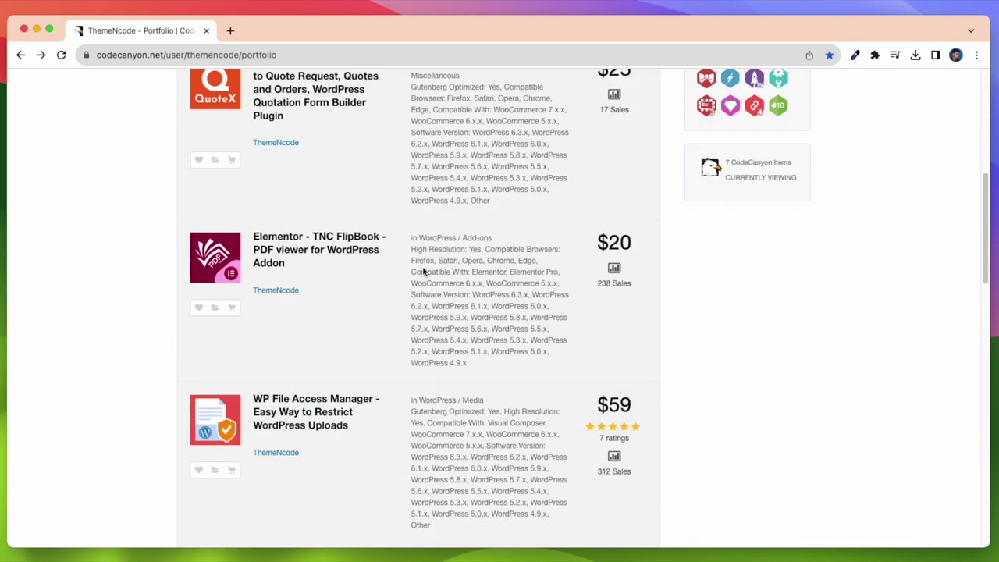
scroll(418, 273, "down", 5)
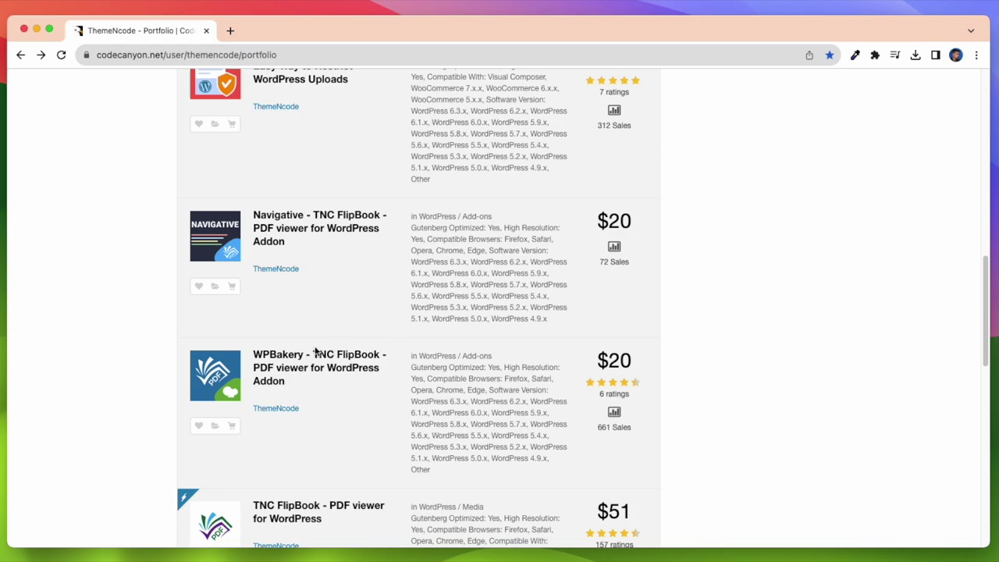
left_click(314, 356)
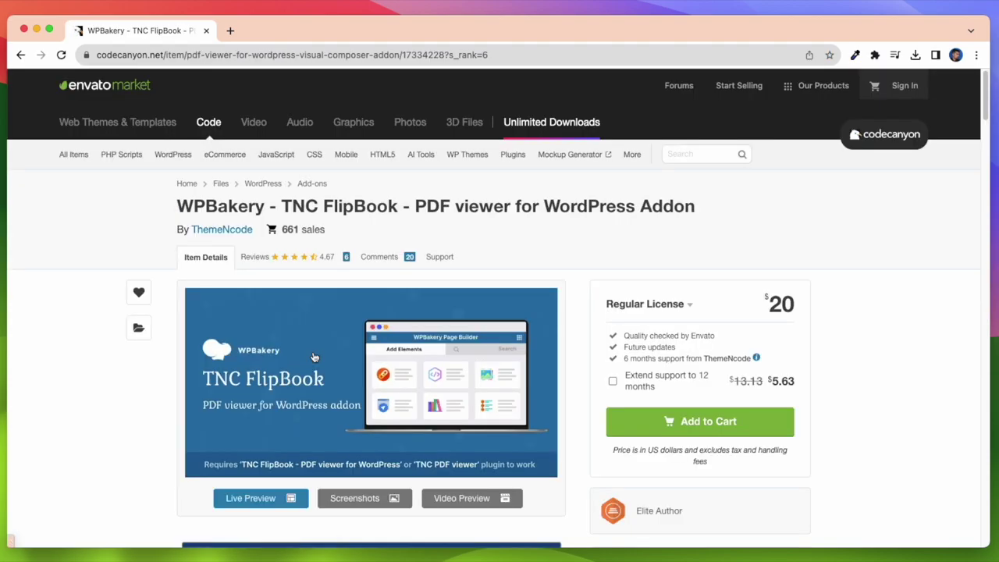
scroll(559, 272, "down", 3)
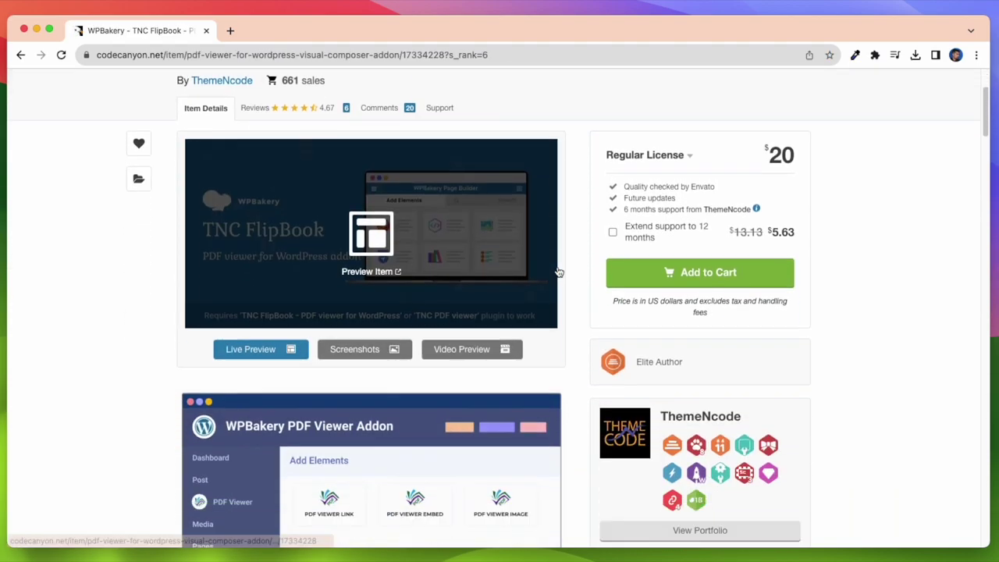